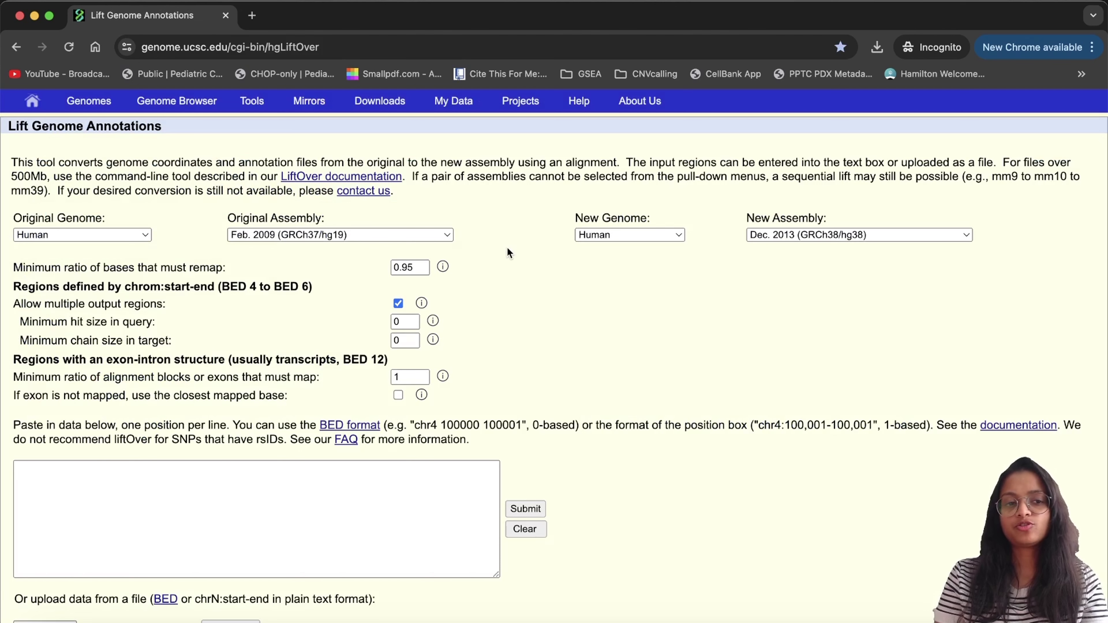
# Review the Original Assembly and Genome lists, keeping Human Feb. 2009 (GRCh37/hg19) selected.
pyautogui.moveTo(442, 267)
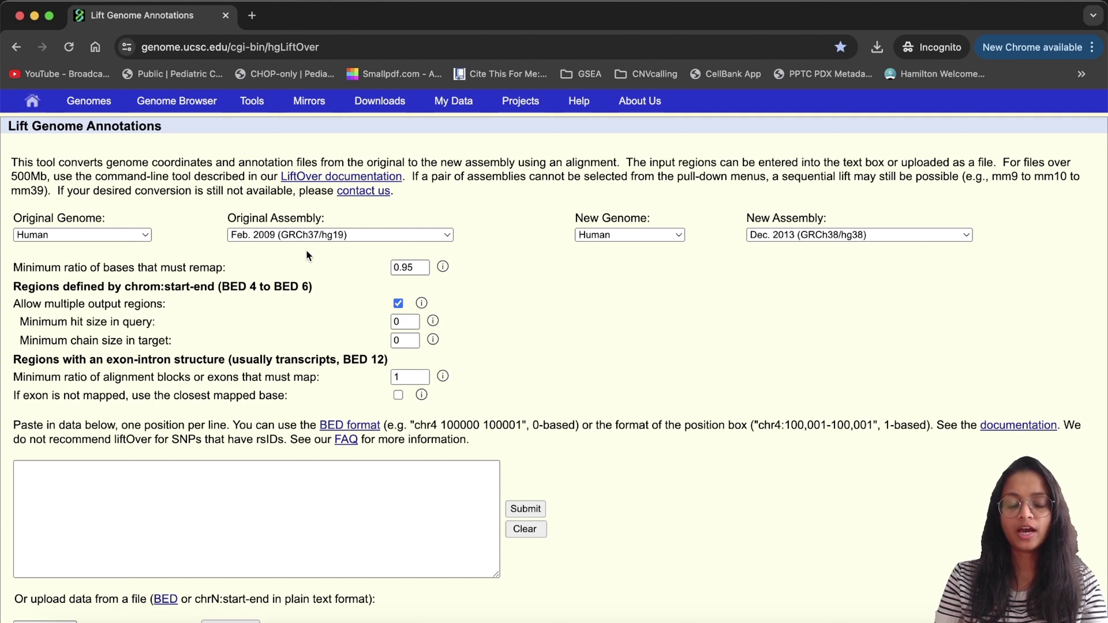
pyautogui.click(334, 236)
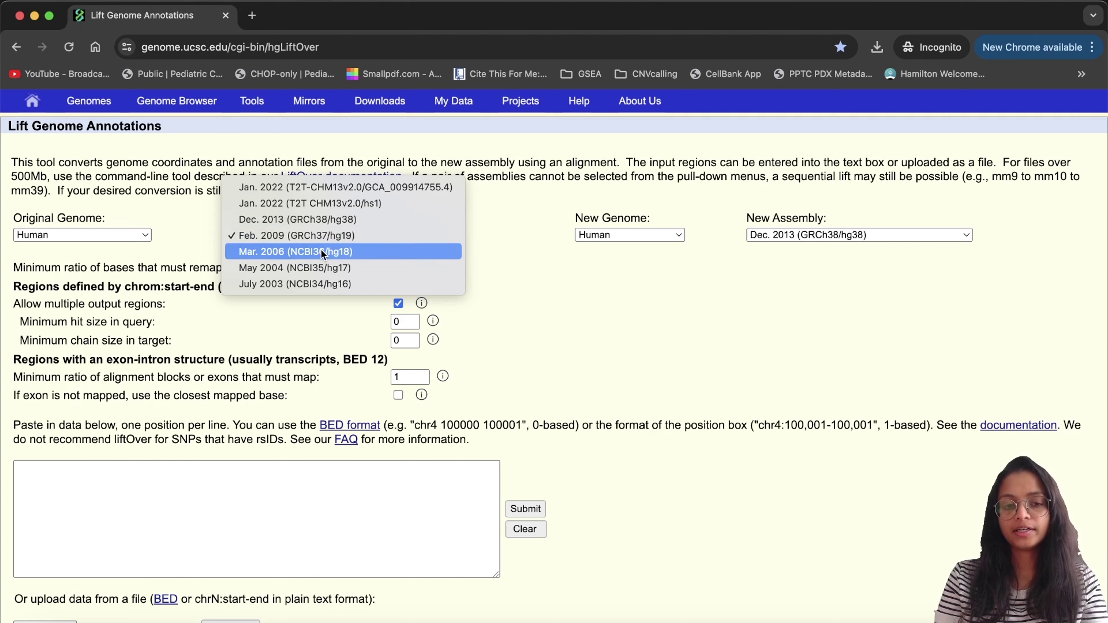
pyautogui.click(304, 305)
pyautogui.click(114, 235)
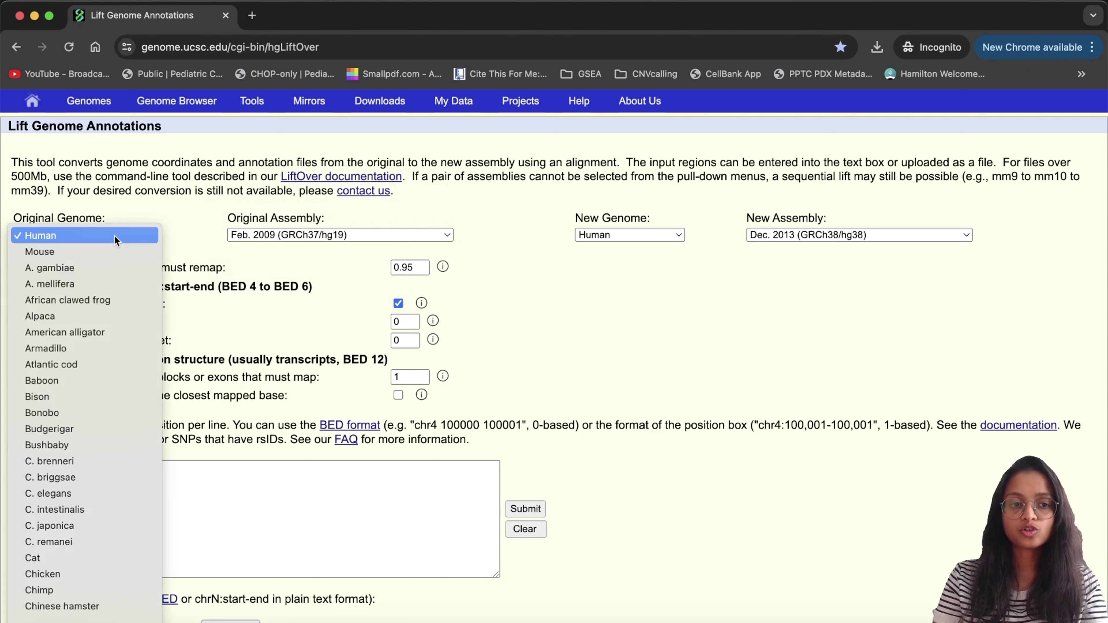
pyautogui.scroll(-10, 123, 414)
pyautogui.scroll(5, 123, 414)
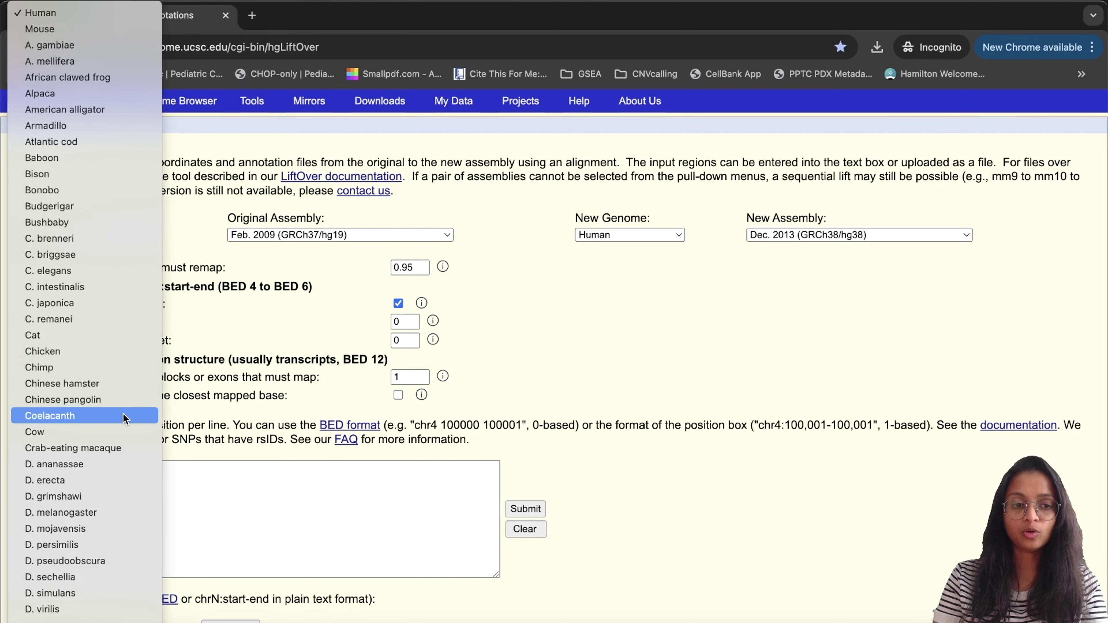
pyautogui.click(237, 322)
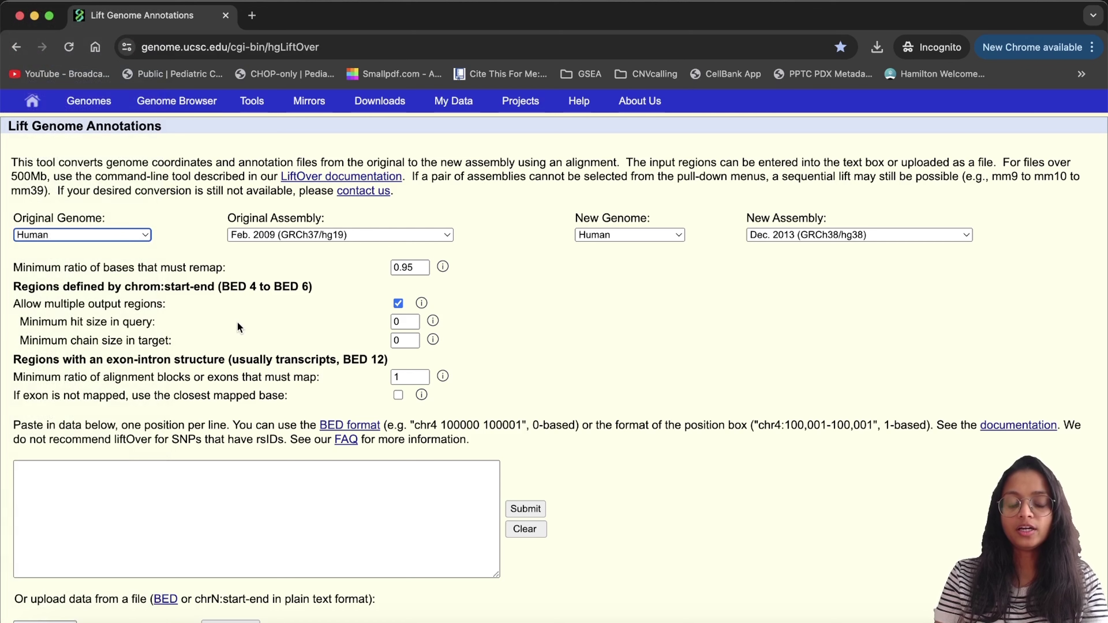
# Print the hg19 BED file in Terminal with cat data/testhg19.bed.
pyautogui.click(470, 612)
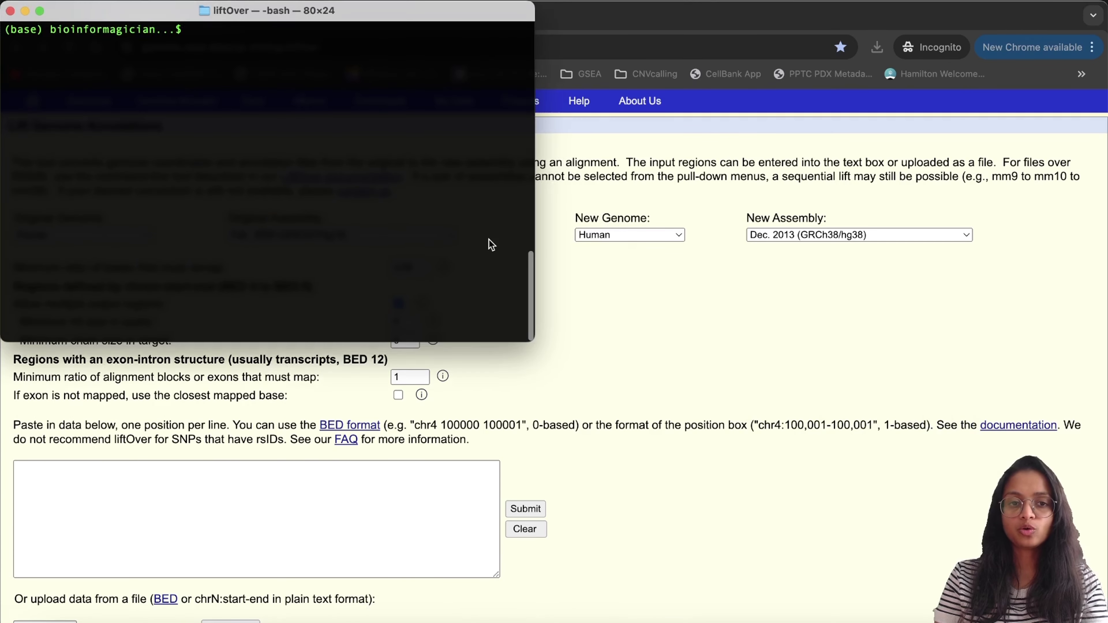
pyautogui.write('cat data/')
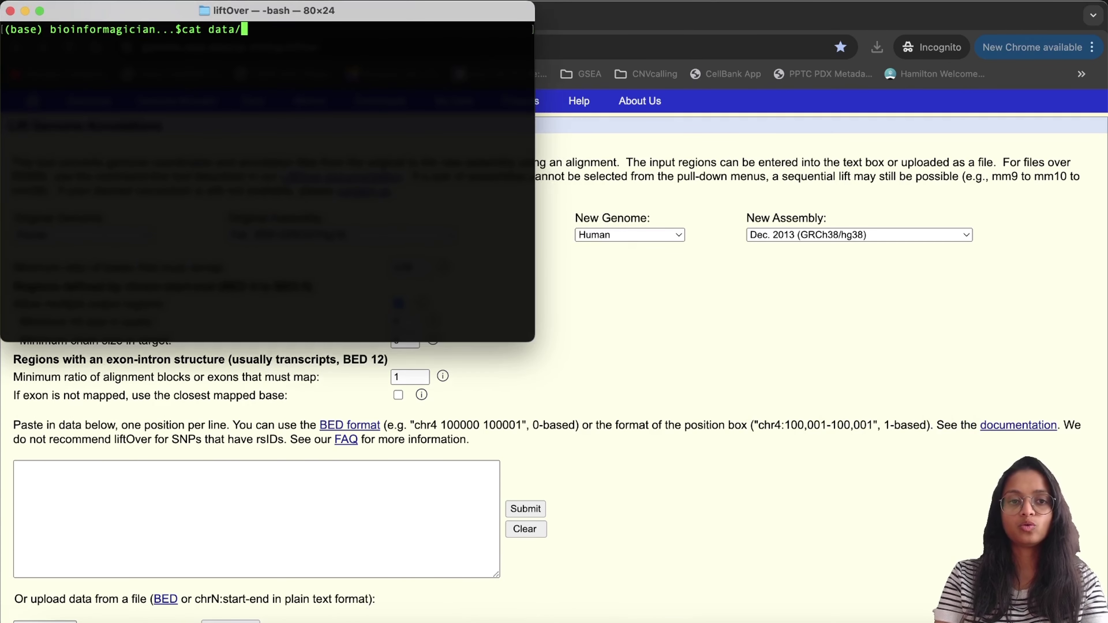
pyautogui.write('testhg19.bed')
pyautogui.press('Return')
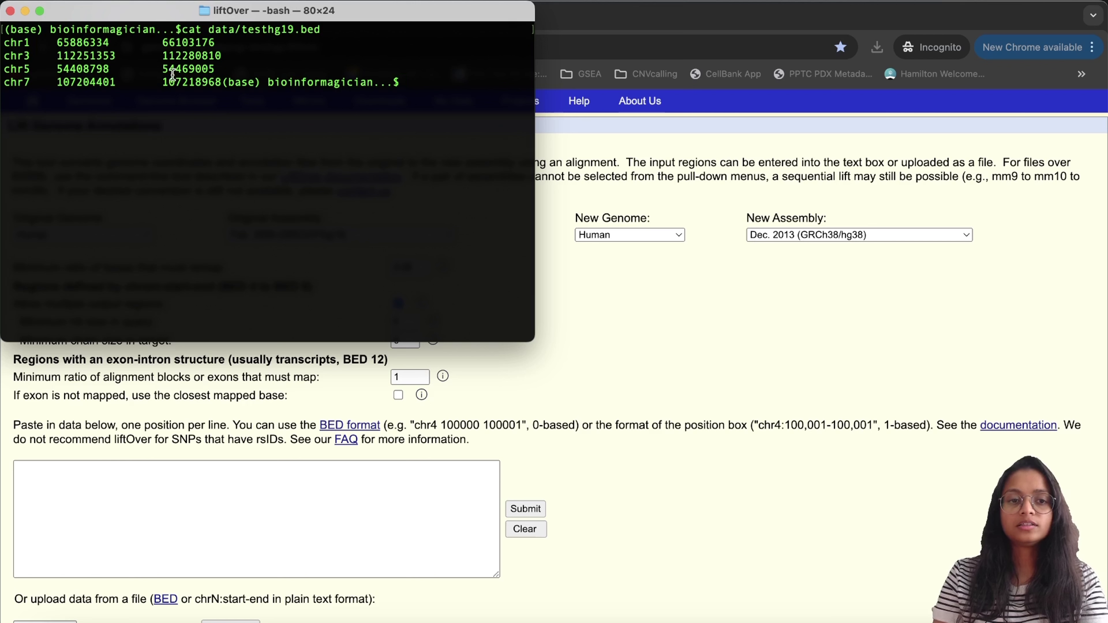
# Highlight the four printed chr1 BED regions, then return to the LiftOver page.
pyautogui.moveTo(221, 82); pyautogui.dragTo(11, 42)
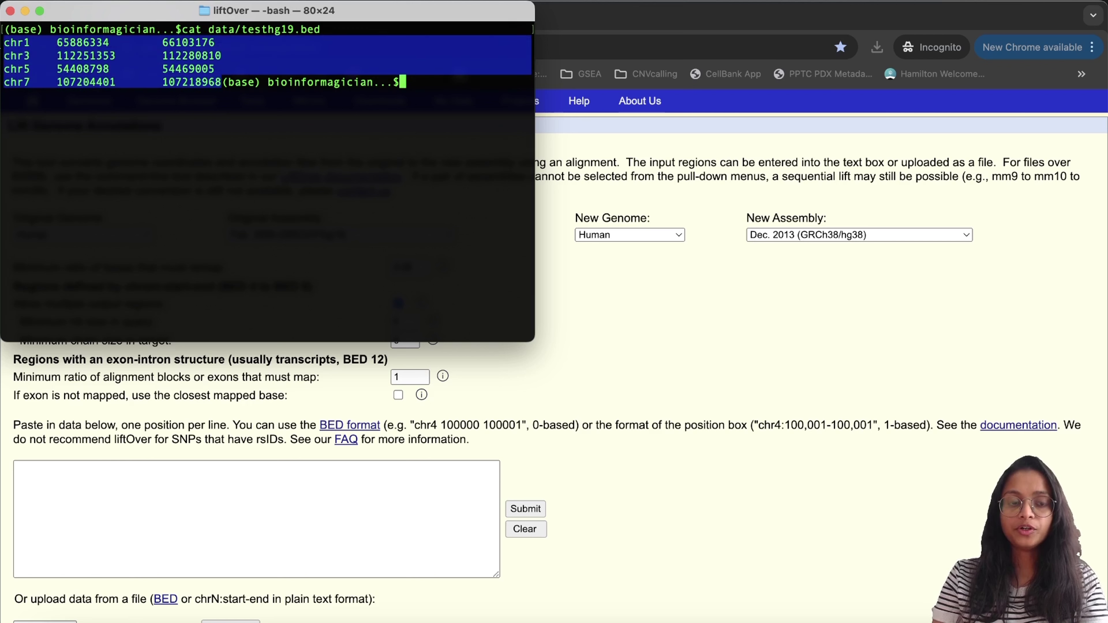
pyautogui.click(109, 85)
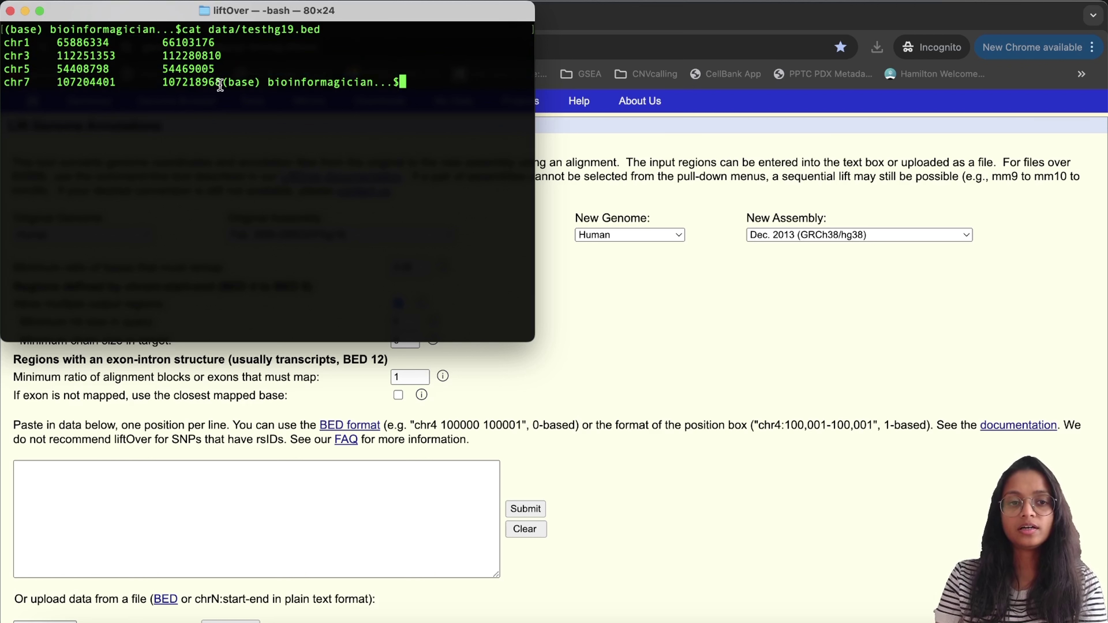
pyautogui.moveTo(222, 83); pyautogui.dragTo(2, 43)
pyautogui.click(121, 118)
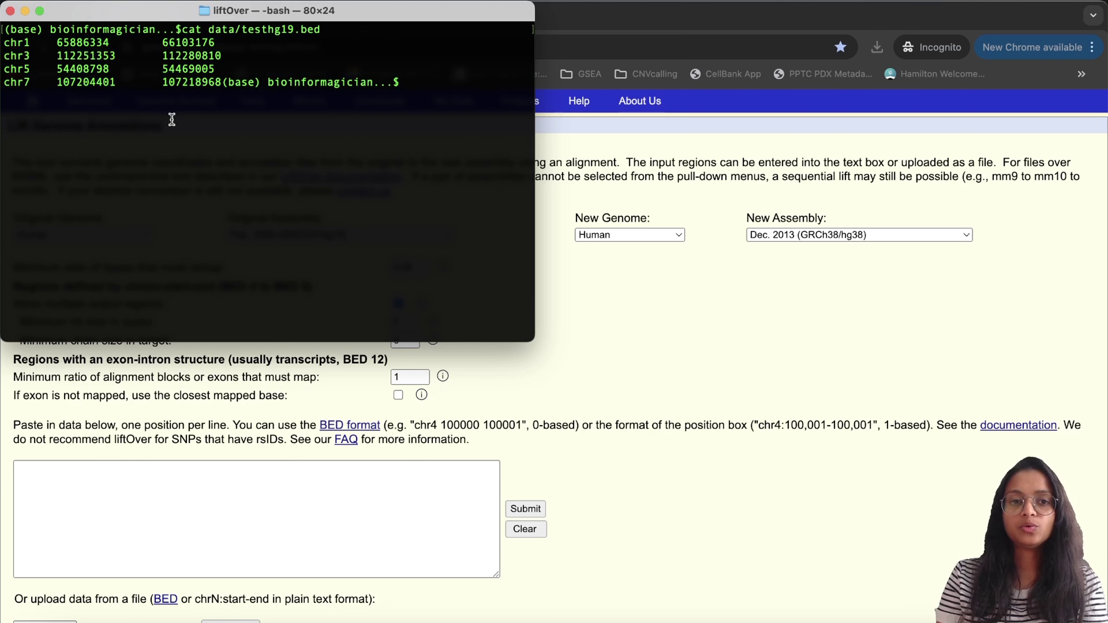
pyautogui.moveTo(222, 83); pyautogui.dragTo(4, 43)
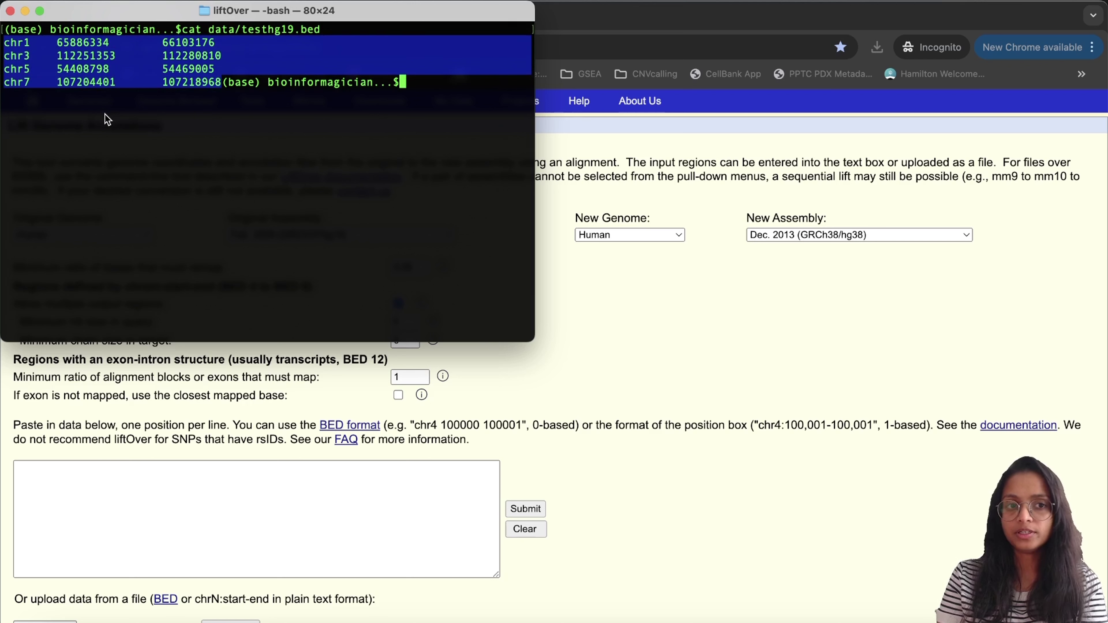
pyautogui.click(176, 101)
pyautogui.moveTo(221, 81); pyautogui.dragTo(5, 43)
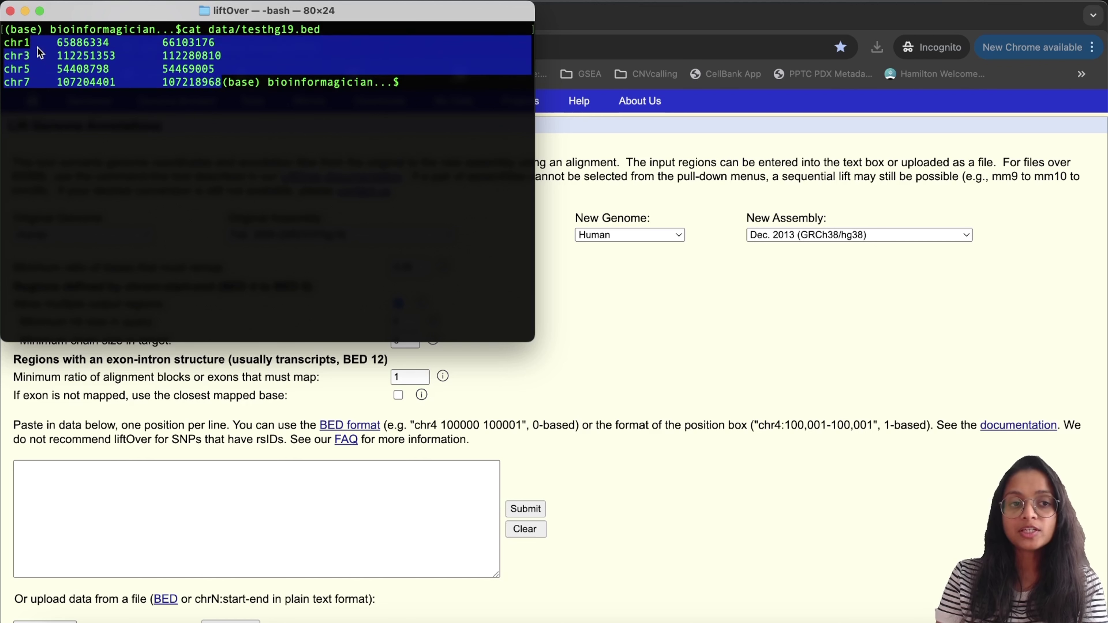
pyautogui.click(103, 110)
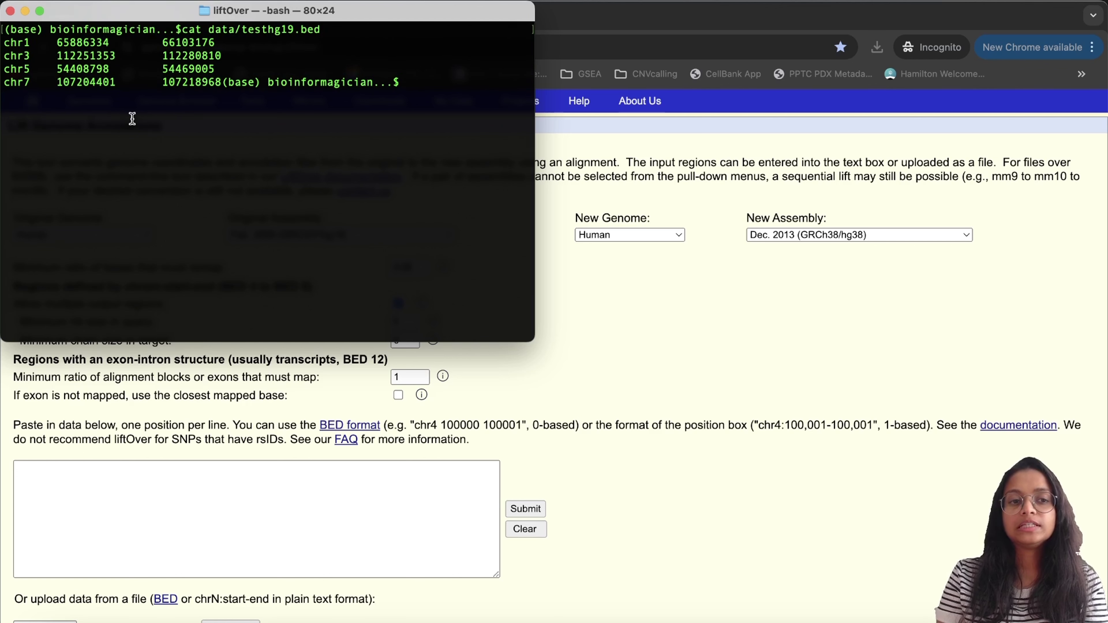
pyautogui.click(539, 271)
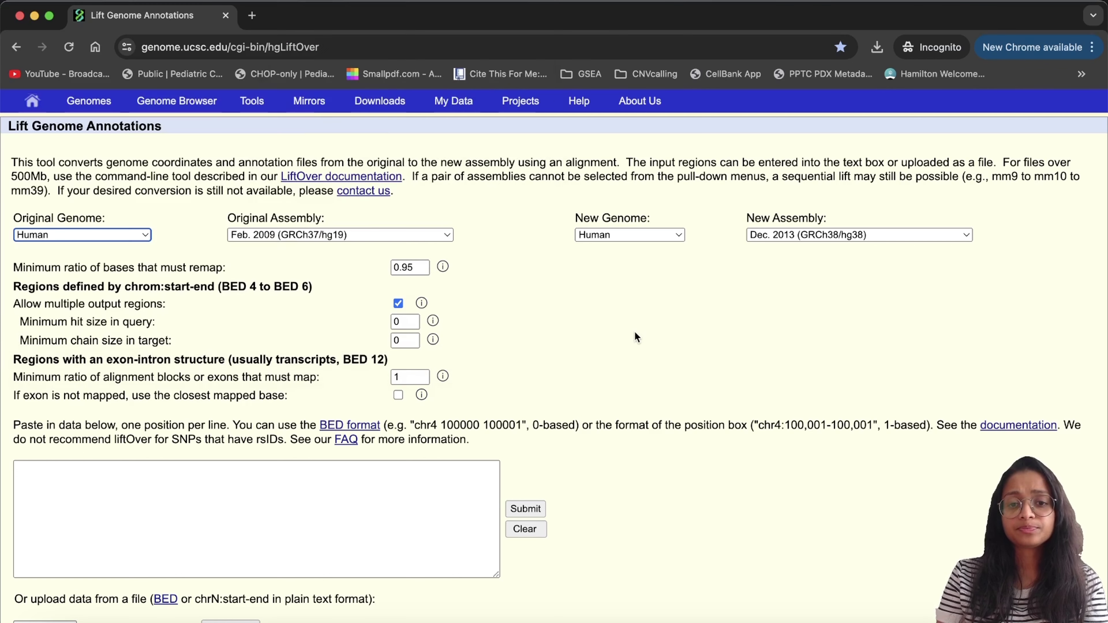
pyautogui.click(144, 238)
pyautogui.click(143, 236)
pyautogui.click(311, 236)
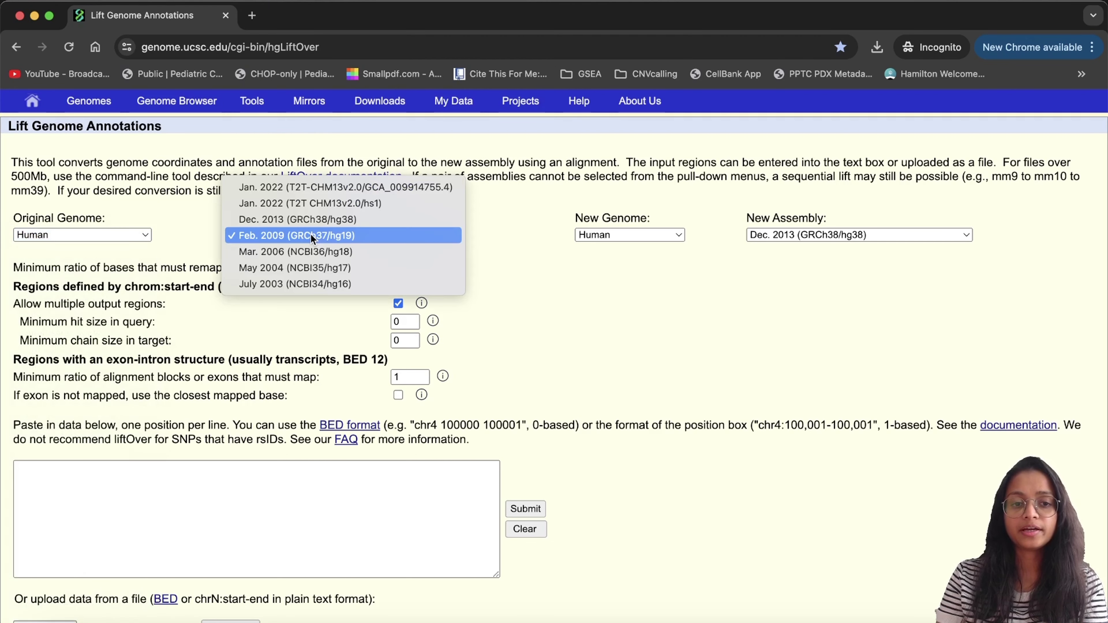
pyautogui.click(347, 239)
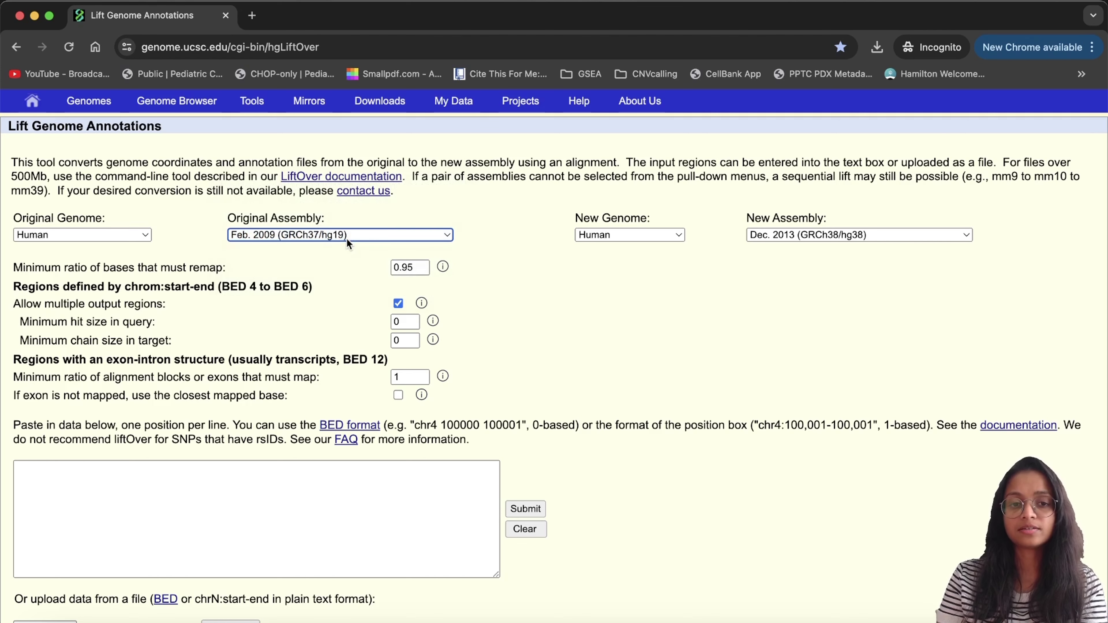
pyautogui.click(647, 235)
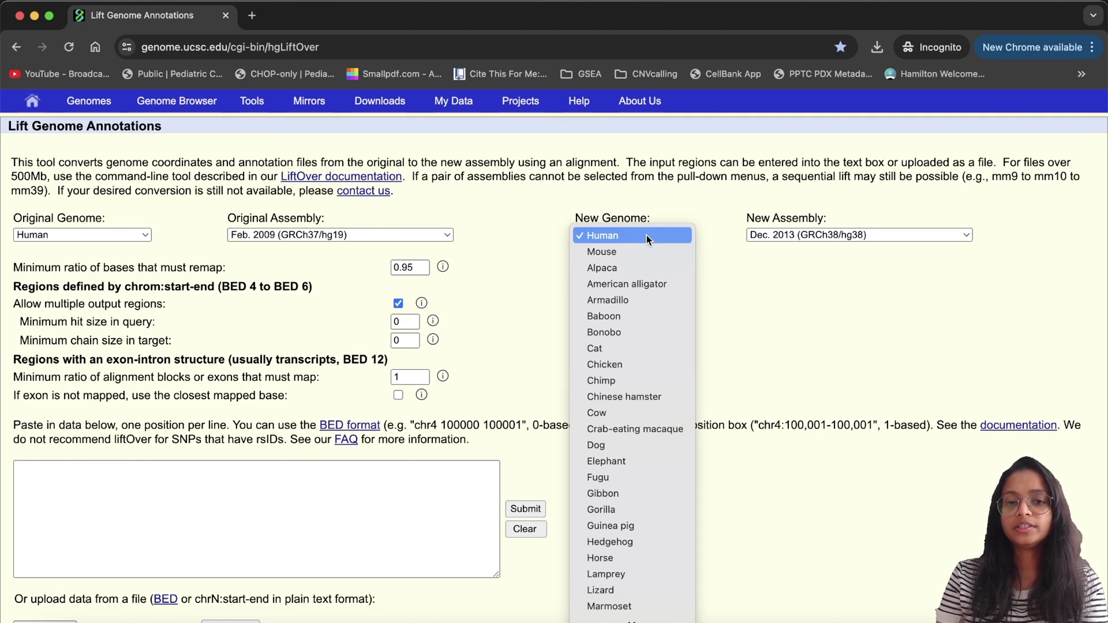
pyautogui.click(646, 235)
pyautogui.click(798, 235)
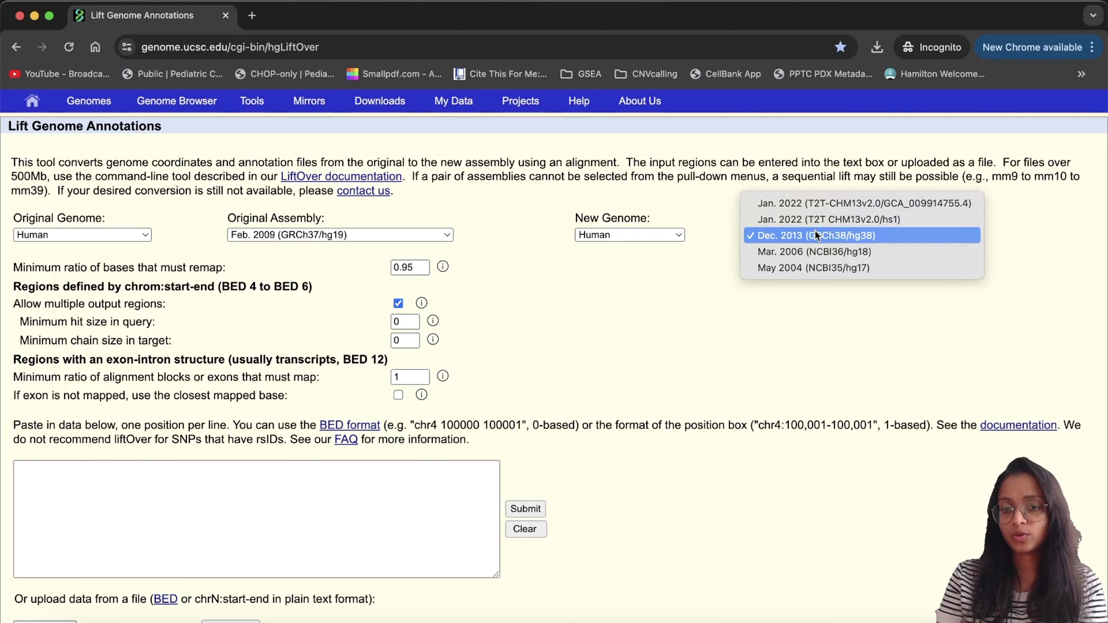
pyautogui.click(808, 238)
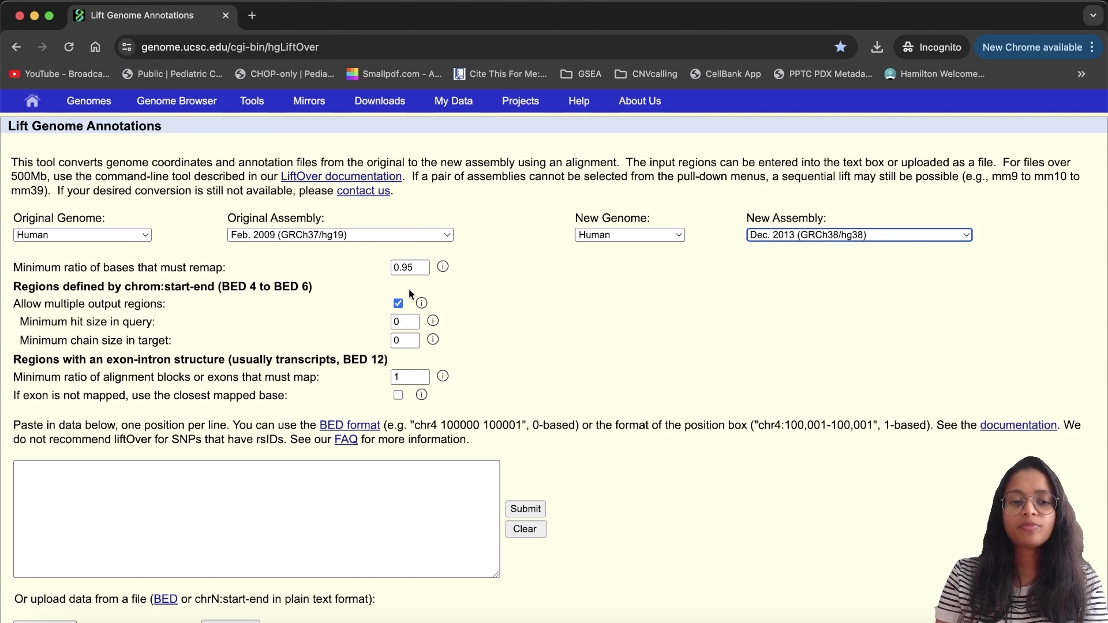
pyautogui.click(480, 351)
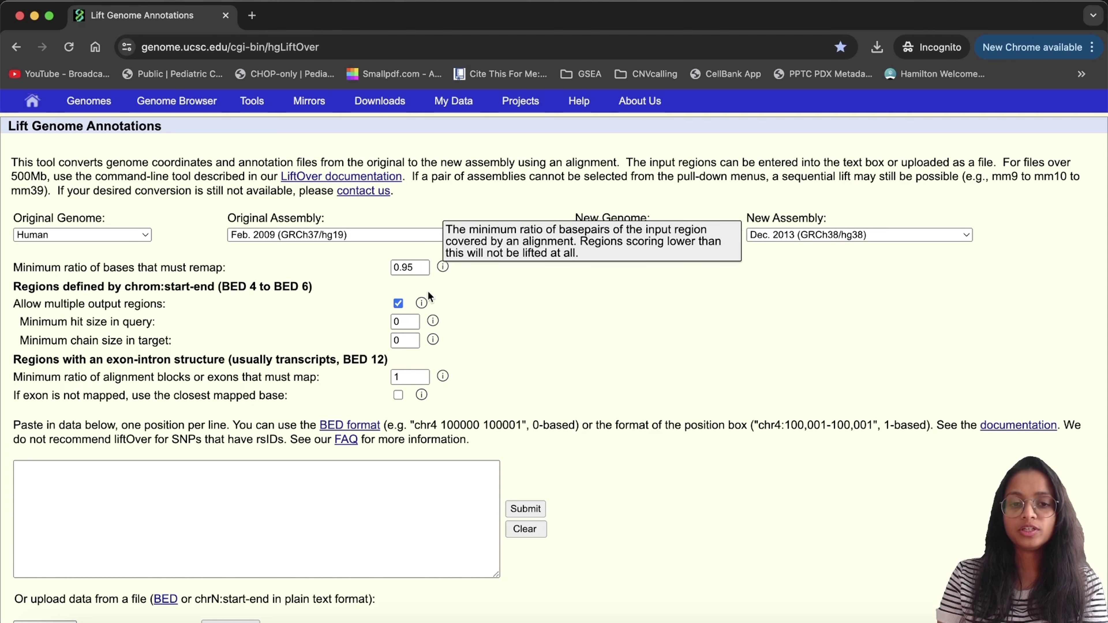
pyautogui.moveTo(421, 302)
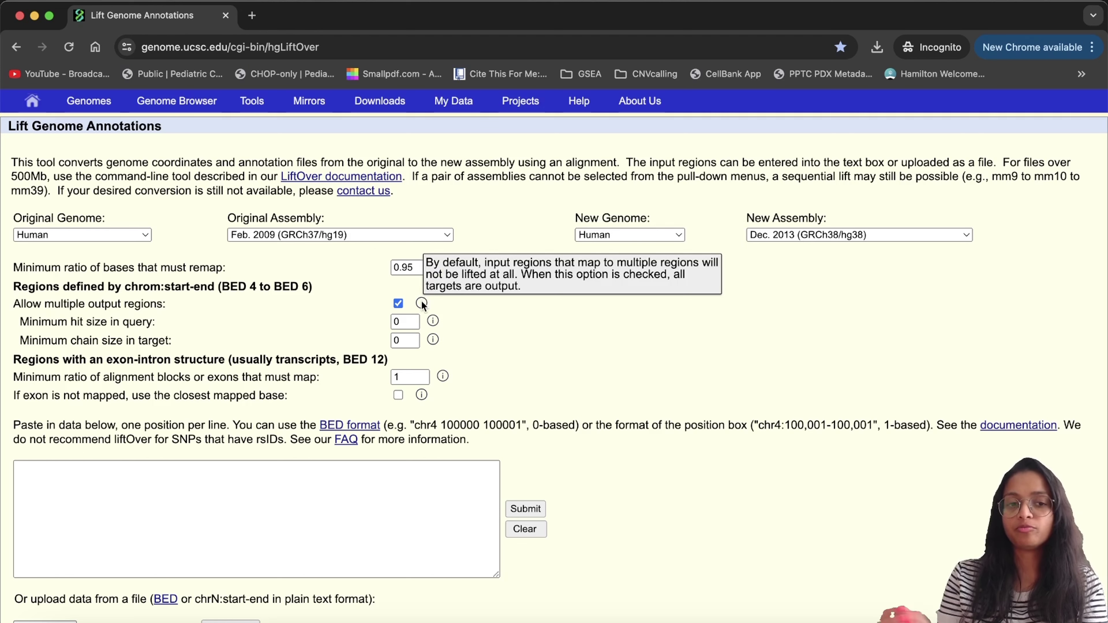
pyautogui.moveTo(433, 339)
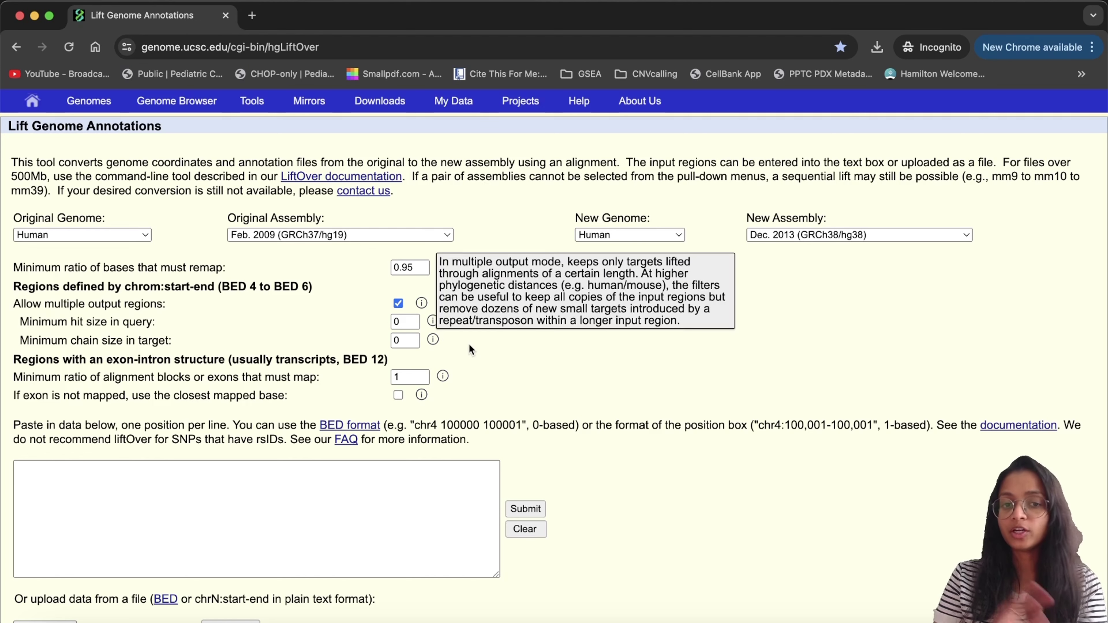
# Upload testhg19.bed to LiftOver and submit it for hg19-to-hg38 conversion.
pyautogui.scroll(-3, 530, 386)
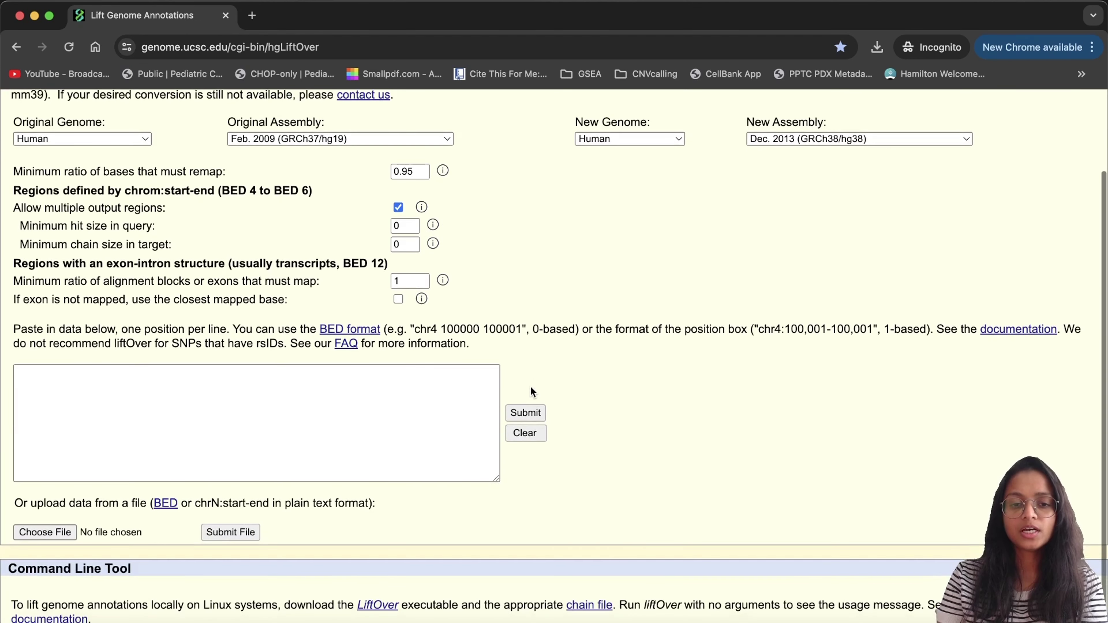
pyautogui.click(283, 406)
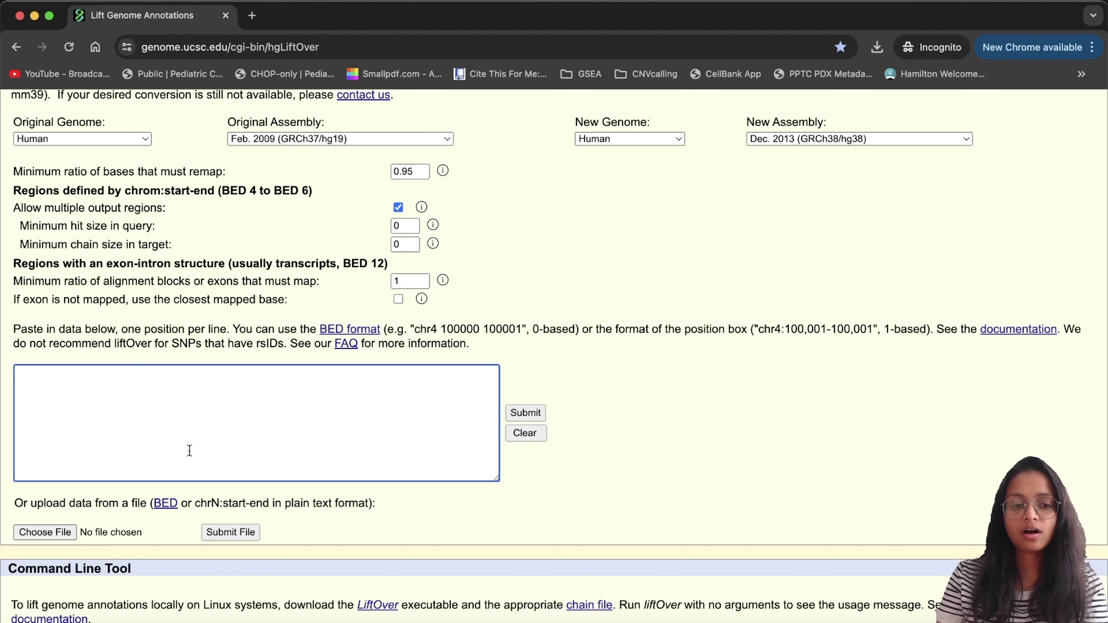
pyautogui.click(53, 530)
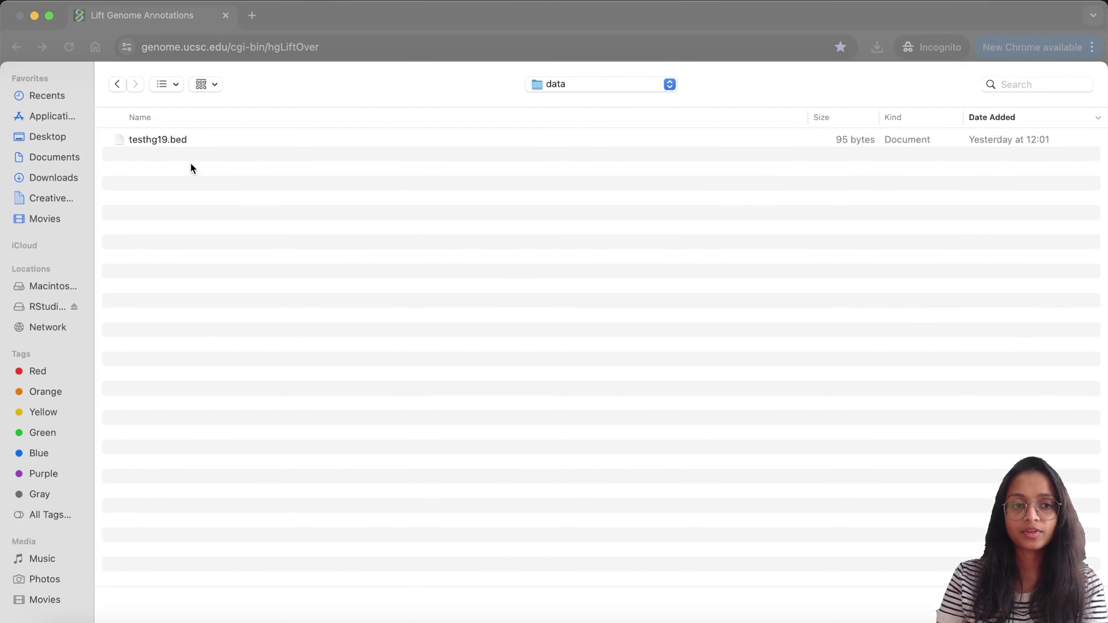
pyautogui.doubleClick(174, 140)
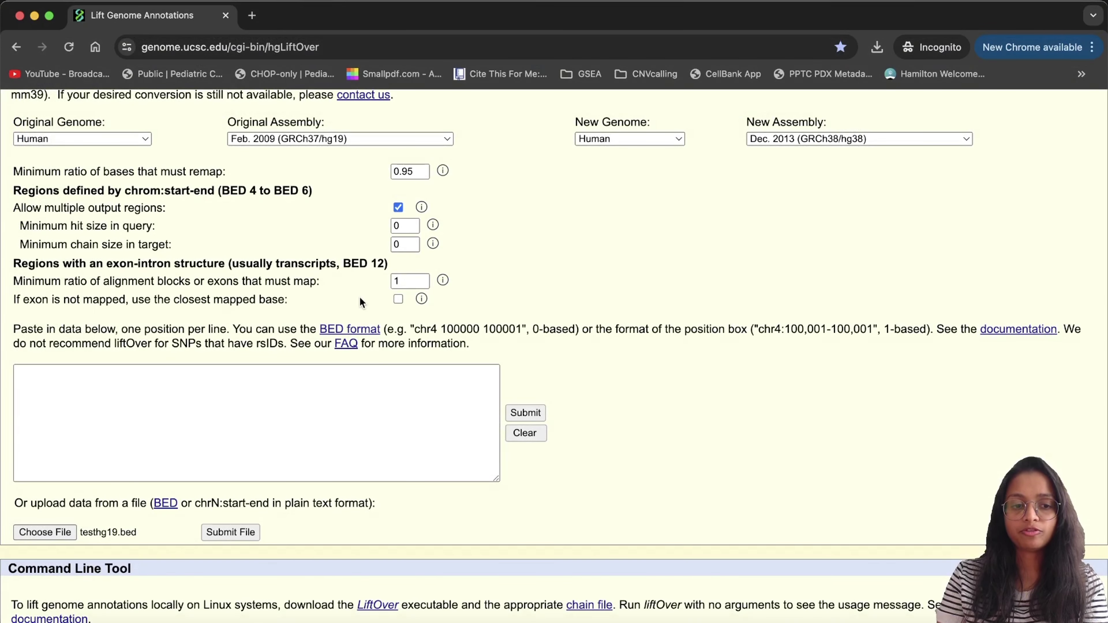
pyautogui.click(231, 532)
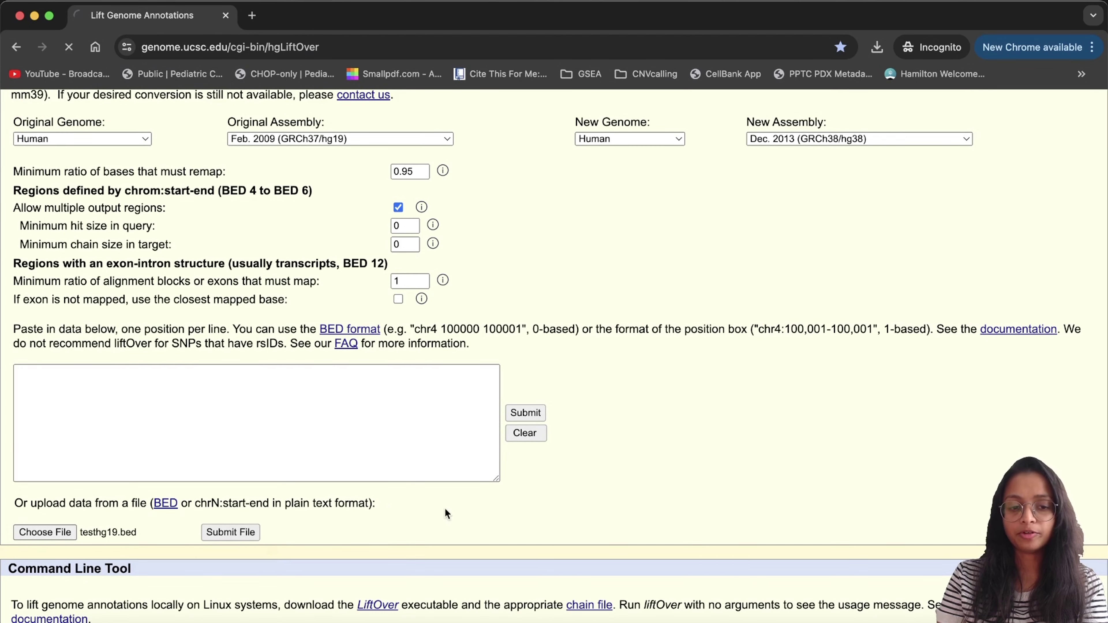
# Confirm all 4 records converted and download the converted BED file.
pyautogui.scroll(-6, 448, 509)
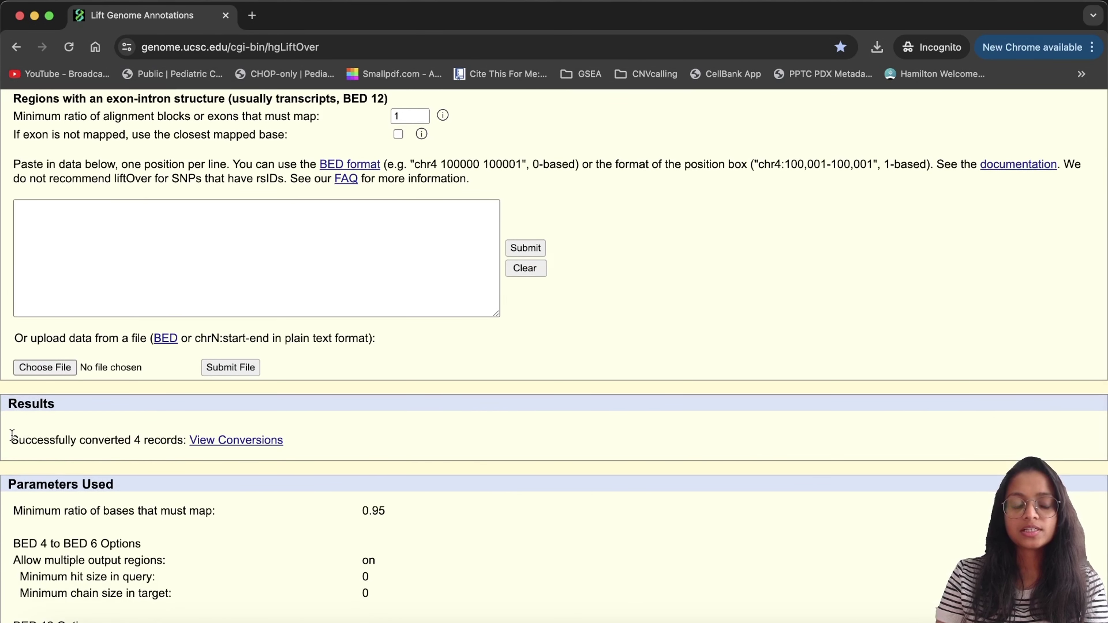
pyautogui.tripleClick(333, 436)
pyautogui.click(331, 438)
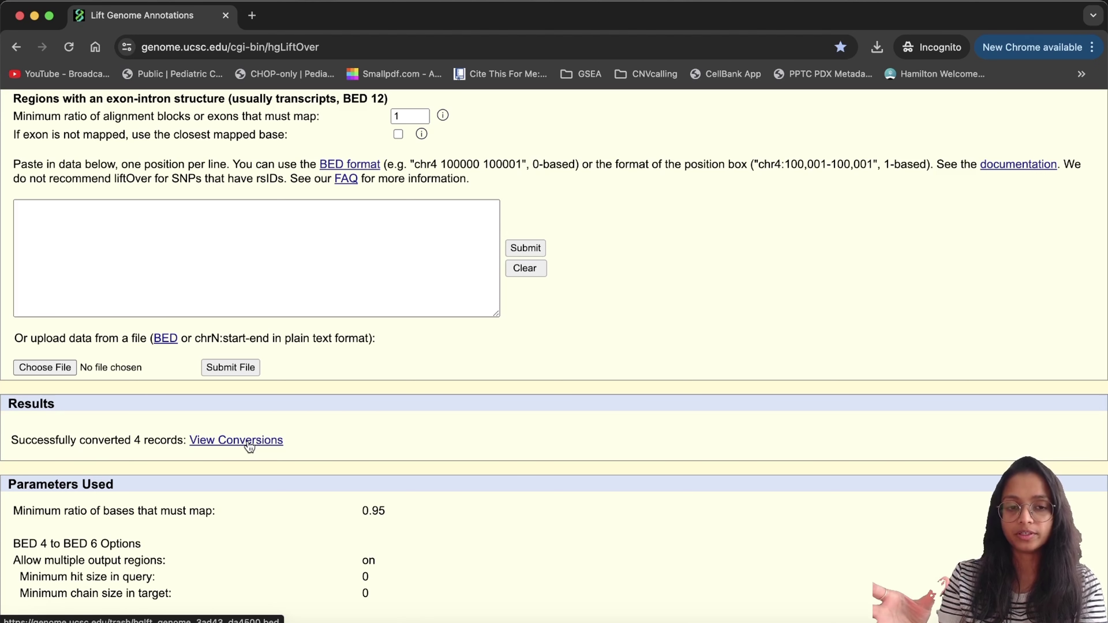
pyautogui.click(236, 440)
pyautogui.press('super+Tab')
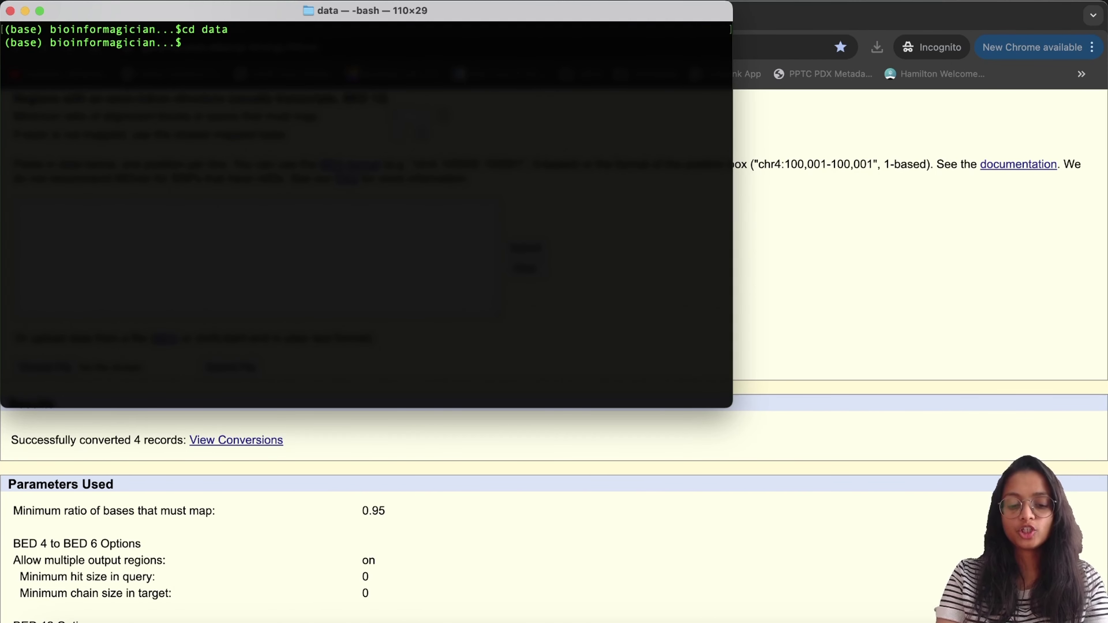
# Print the lifted file hglft_genome_3ad43_da4500.bed in Terminal using Tab completion.
pyautogui.write('cat hg')
pyautogui.press('Tab')
pyautogui.press('Return')
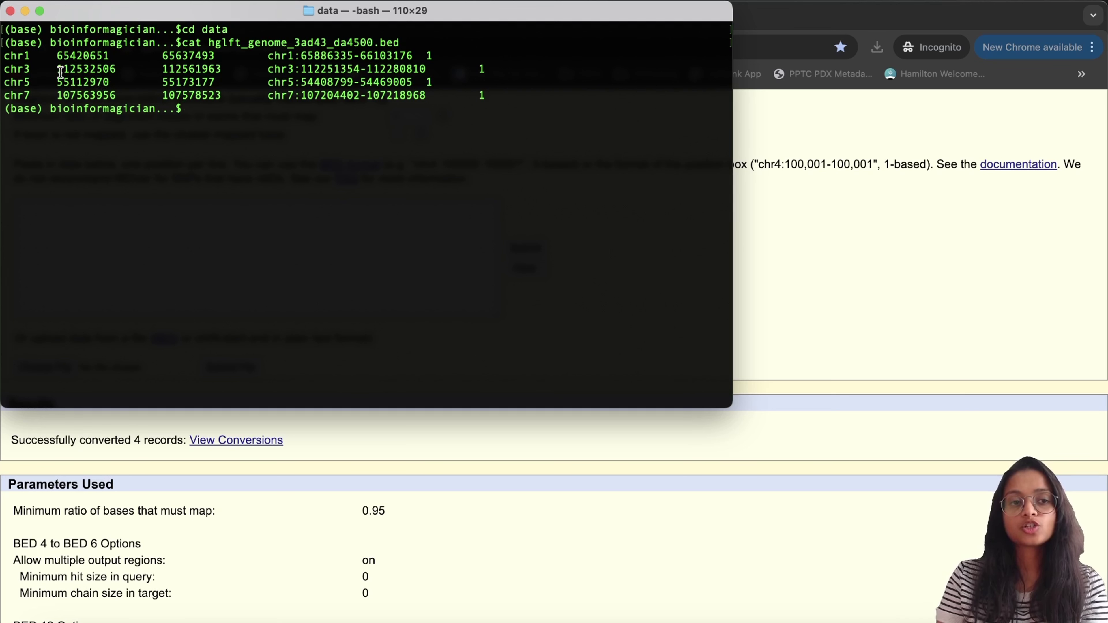
# Highlight the new hg38 coordinates and the original chr1 hg19 region in the output.
pyautogui.moveTo(30, 56); pyautogui.dragTo(151, 96)
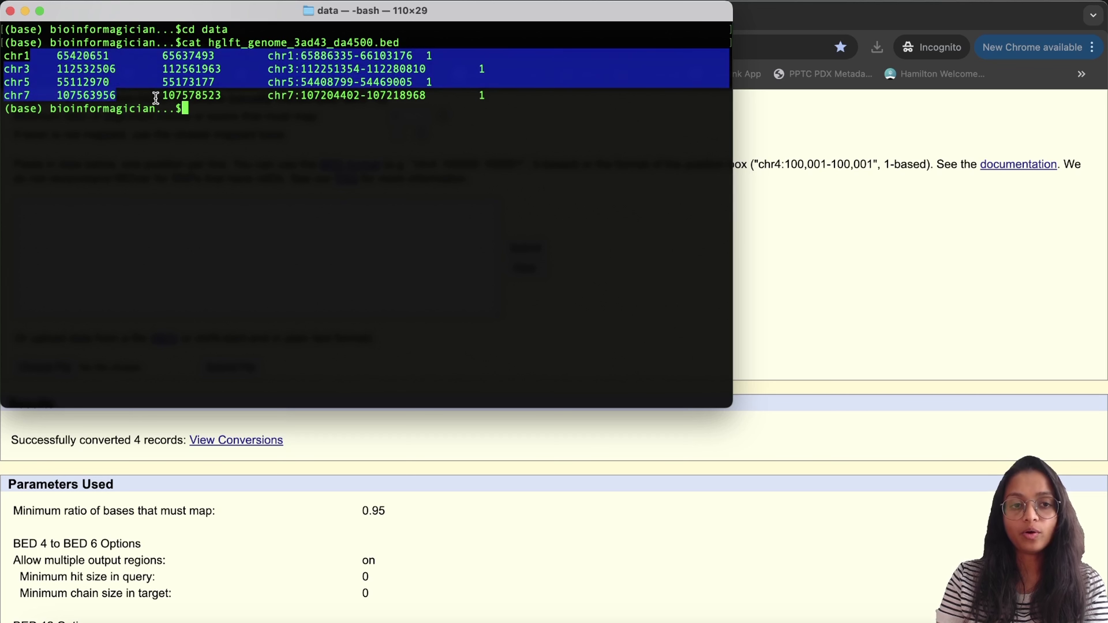
pyautogui.click(151, 96)
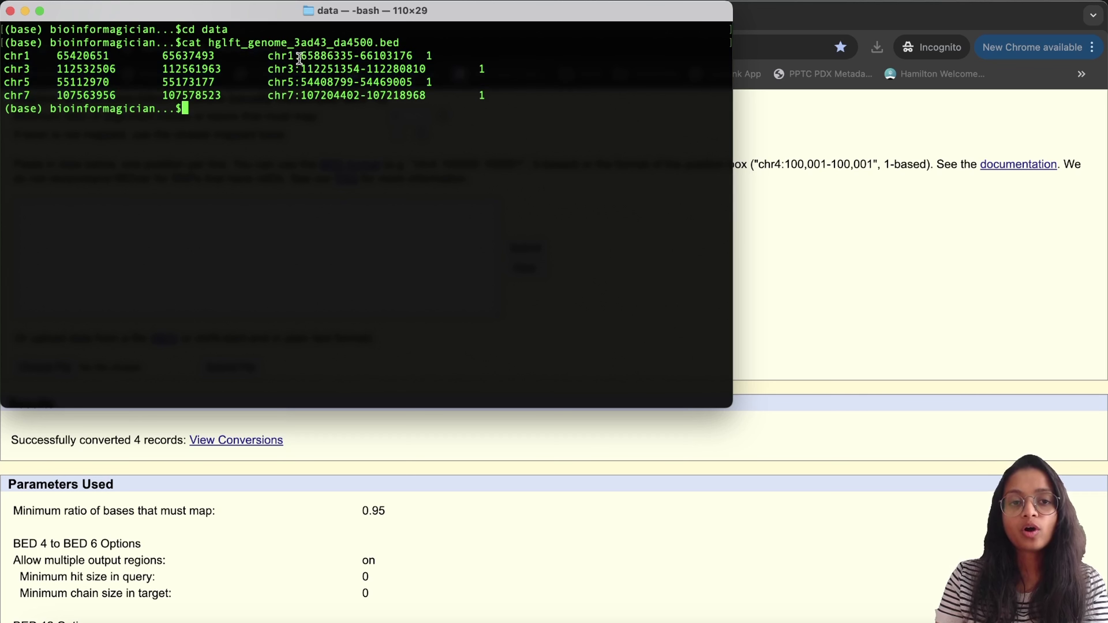
pyautogui.moveTo(269, 56); pyautogui.dragTo(413, 57)
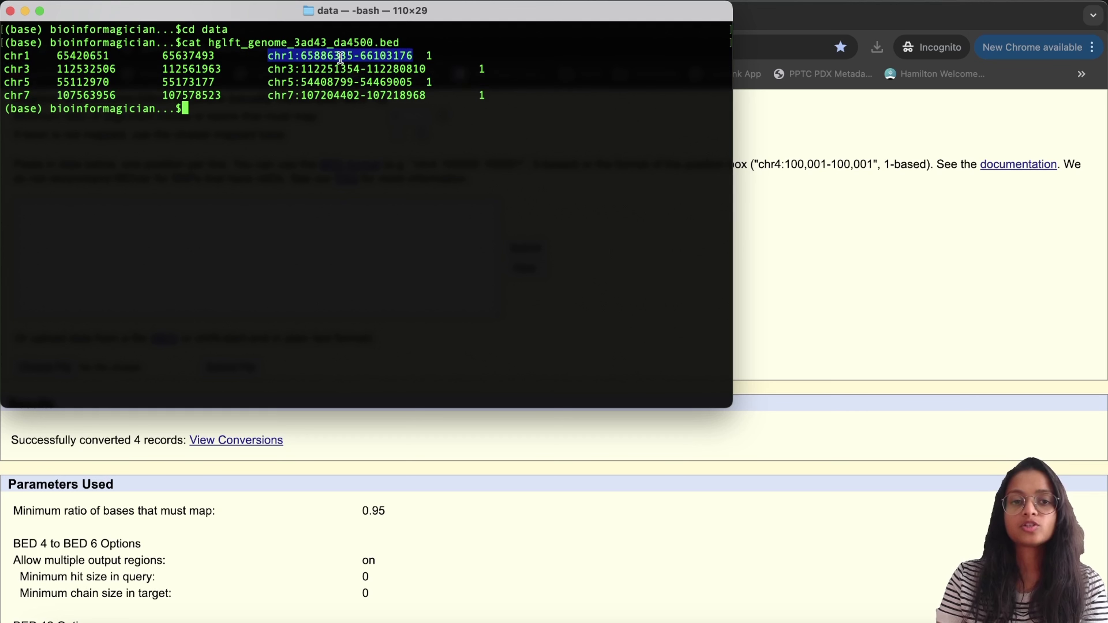
pyautogui.moveTo(269, 56); pyautogui.dragTo(413, 56)
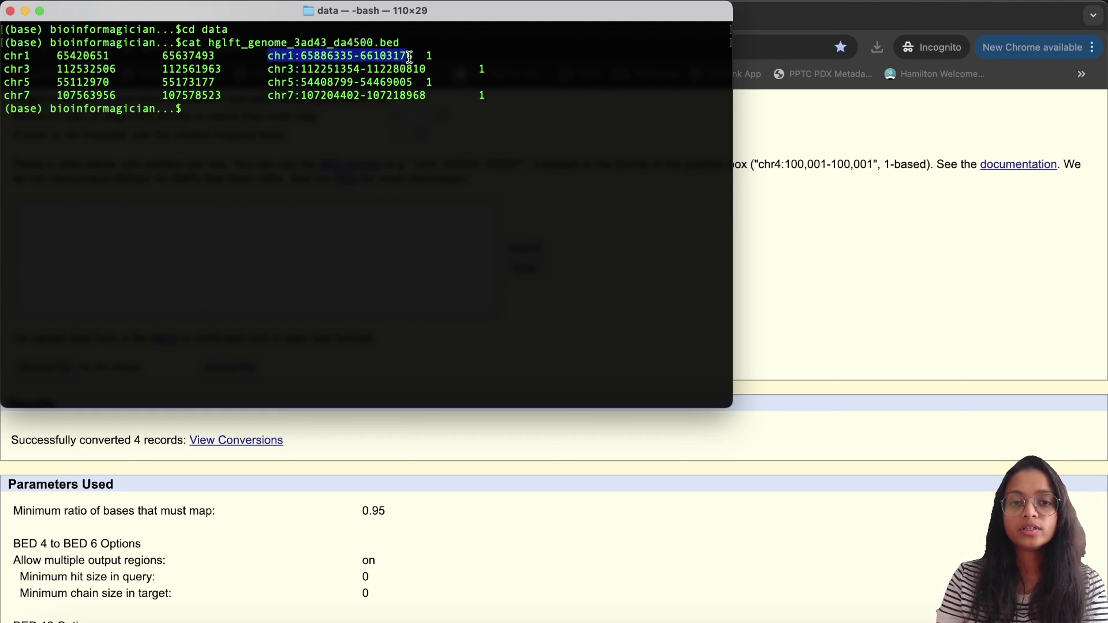
pyautogui.moveTo(216, 56); pyautogui.dragTo(2, 56)
pyautogui.click(216, 110)
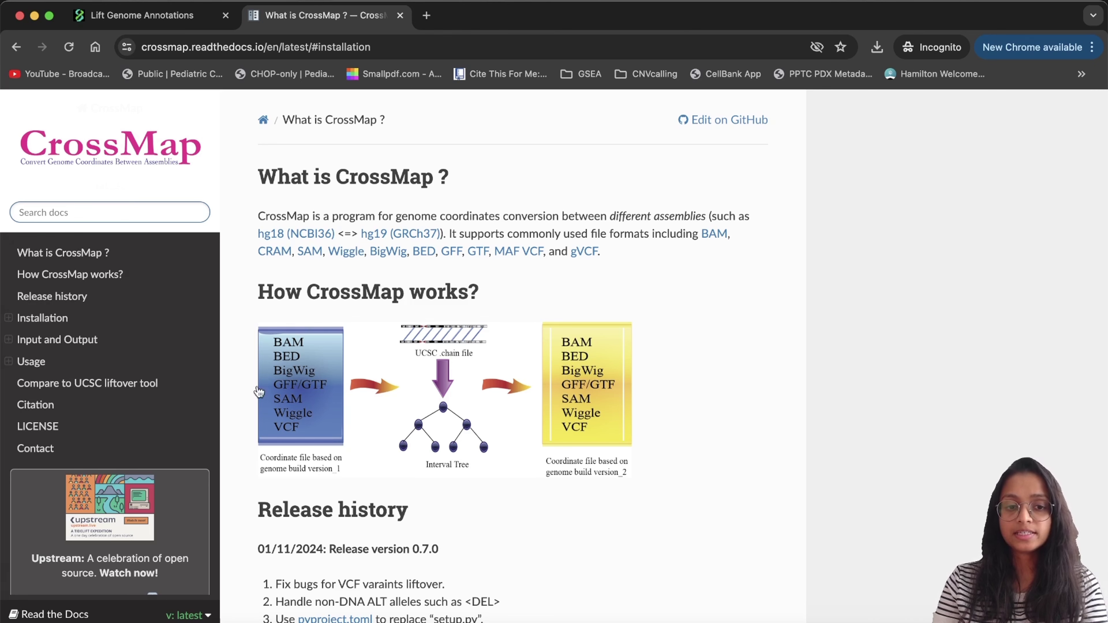
# Scroll through the CrossMap docs and jump to the Installation section.
pyautogui.scroll(-5, 418, 479)
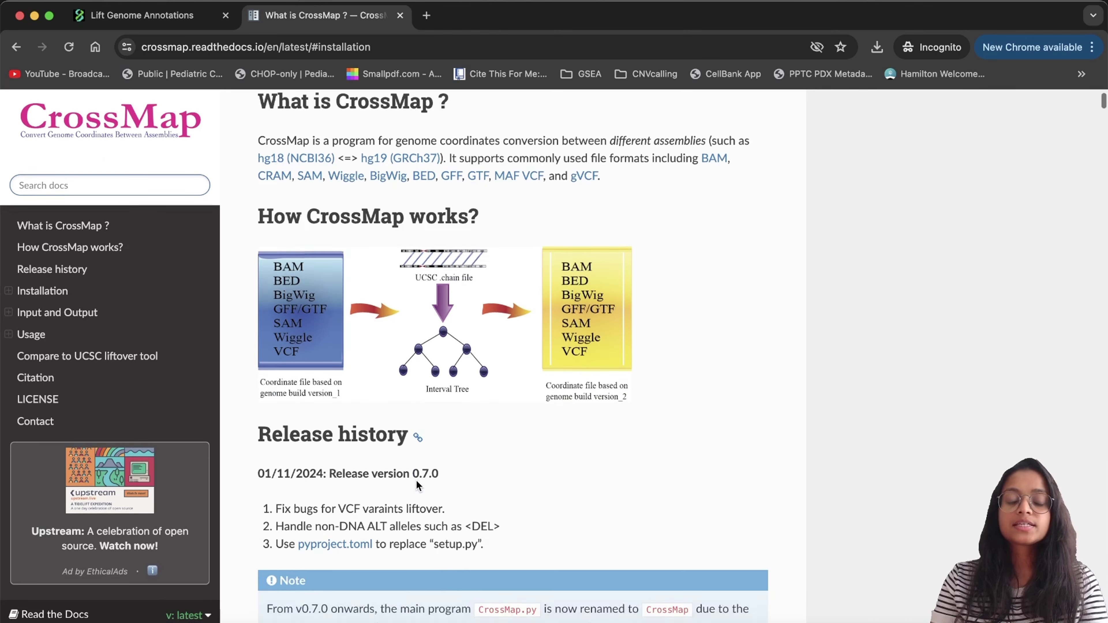
pyautogui.scroll(5, 417, 485)
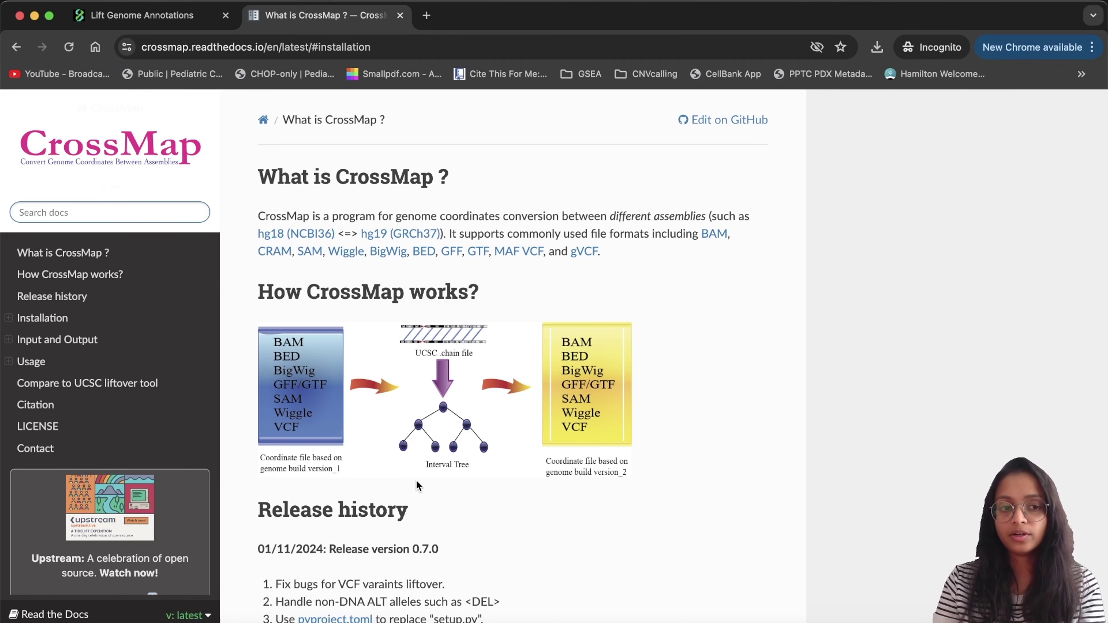
pyautogui.scroll(-20, 415, 480)
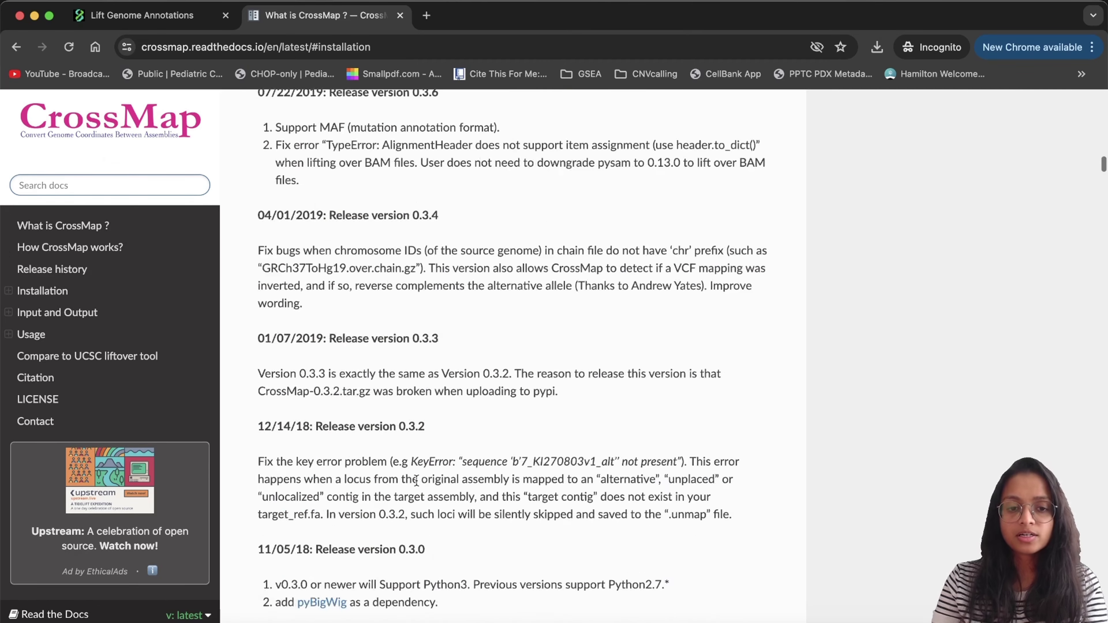
pyautogui.scroll(-20, 417, 479)
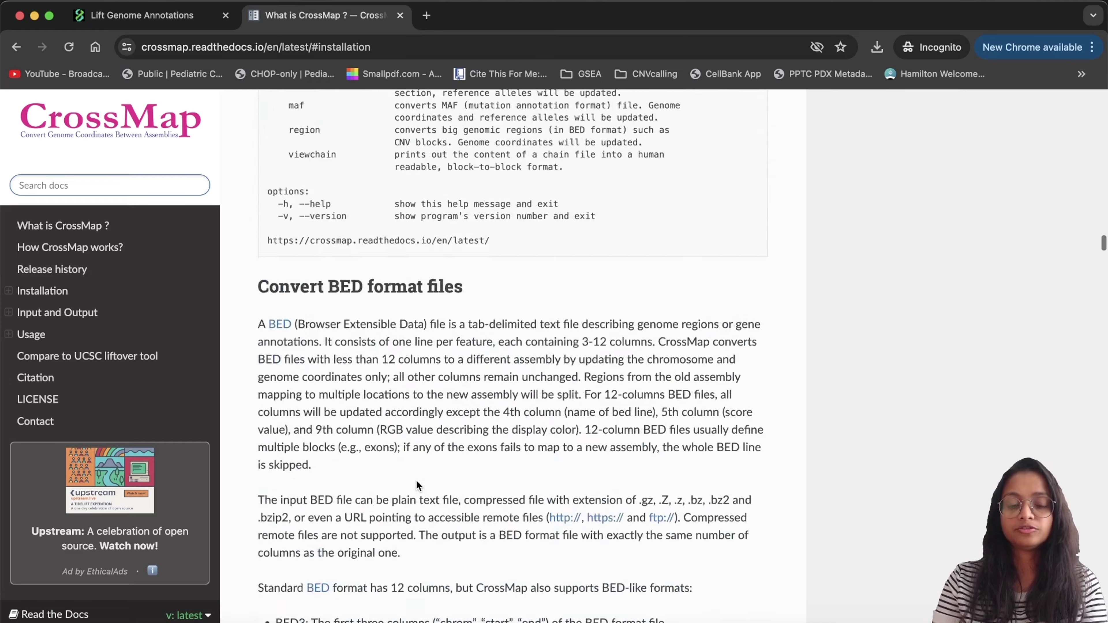
pyautogui.scroll(-20, 416, 480)
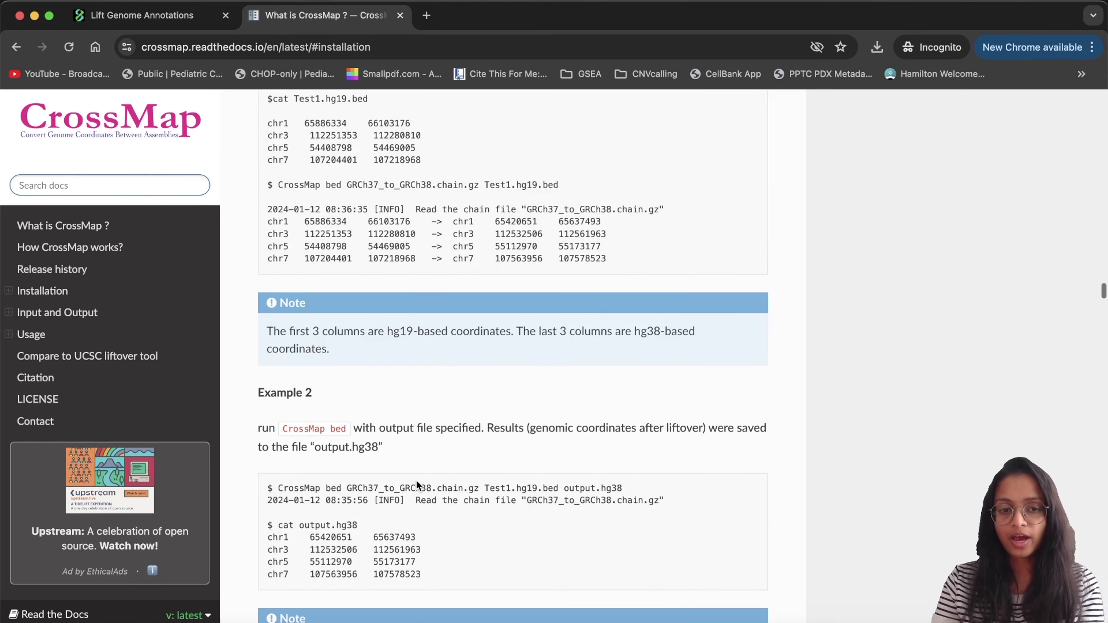
pyautogui.scroll(-10, 416, 479)
pyautogui.scroll(20, 415, 479)
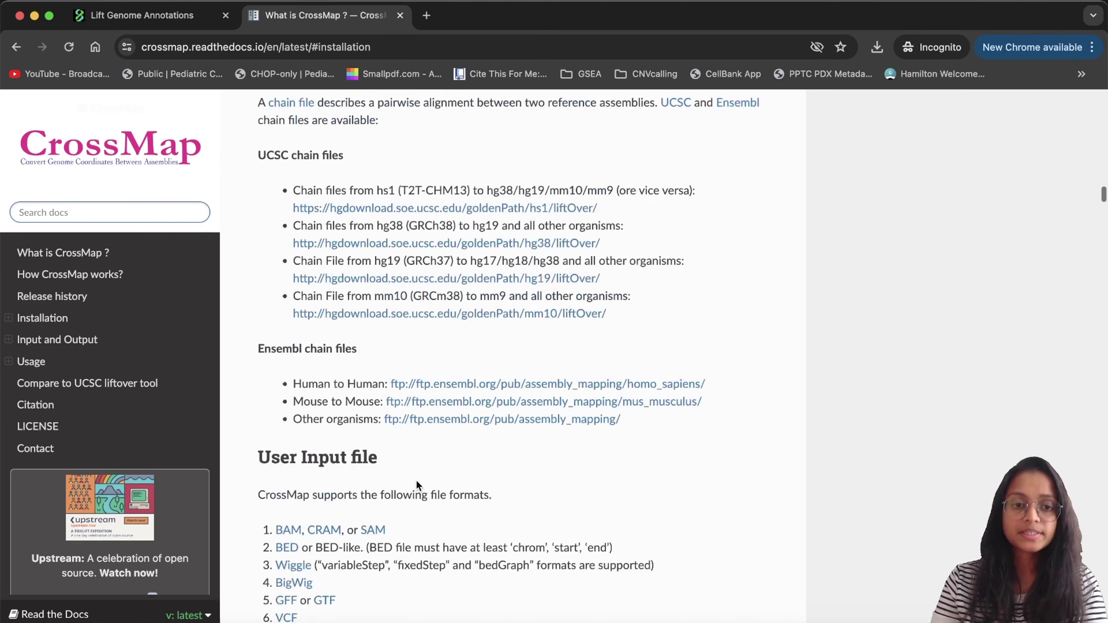
pyautogui.scroll(20, 415, 479)
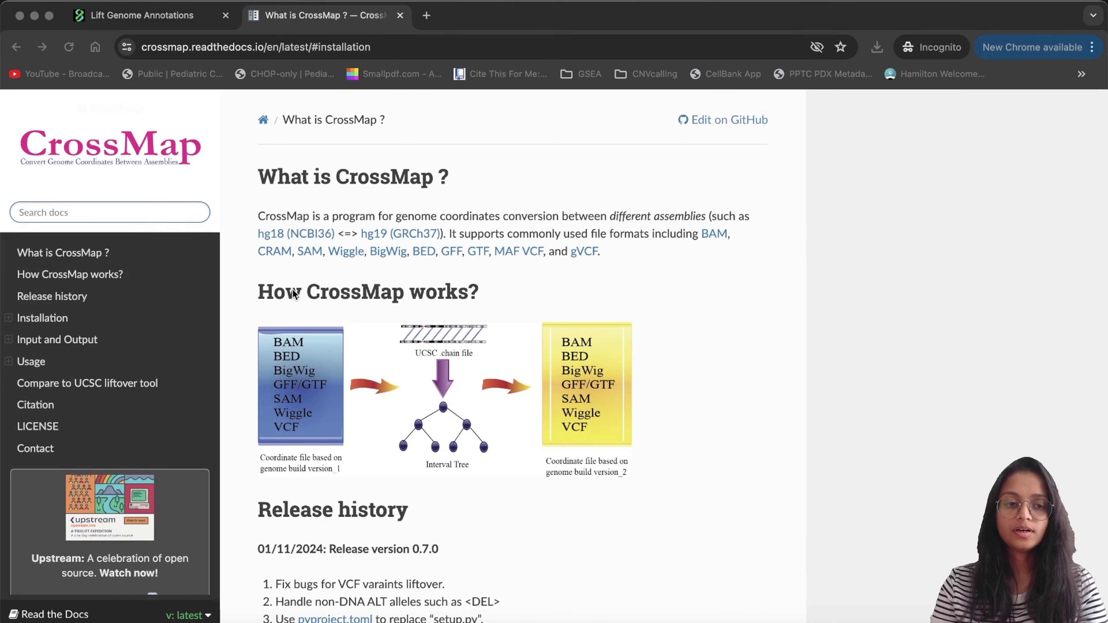
pyautogui.click(56, 318)
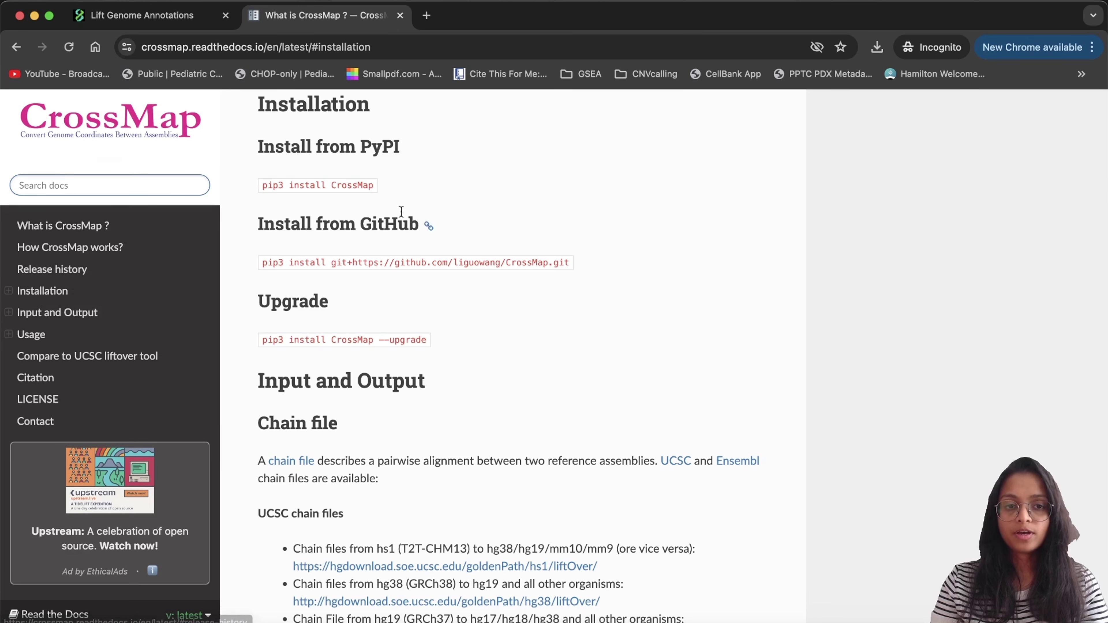
# Highlight the pip3 PyPI and GitHub install commands, then return to Terminal.
pyautogui.moveTo(385, 189); pyautogui.dragTo(255, 191)
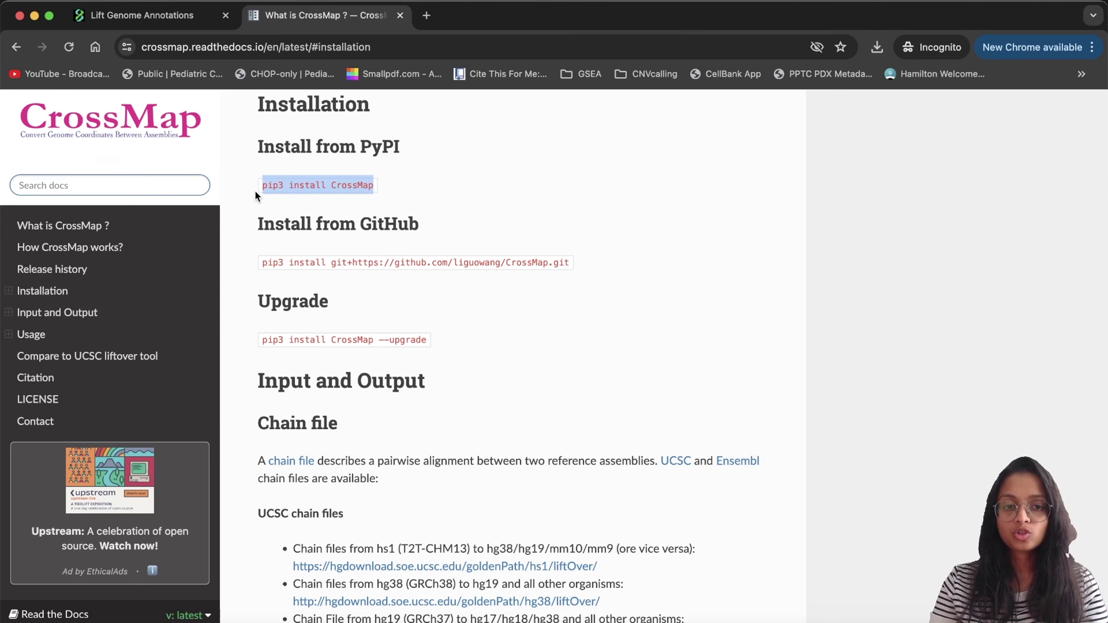
pyautogui.click(432, 202)
pyautogui.moveTo(570, 262); pyautogui.dragTo(256, 263)
pyautogui.click(495, 323)
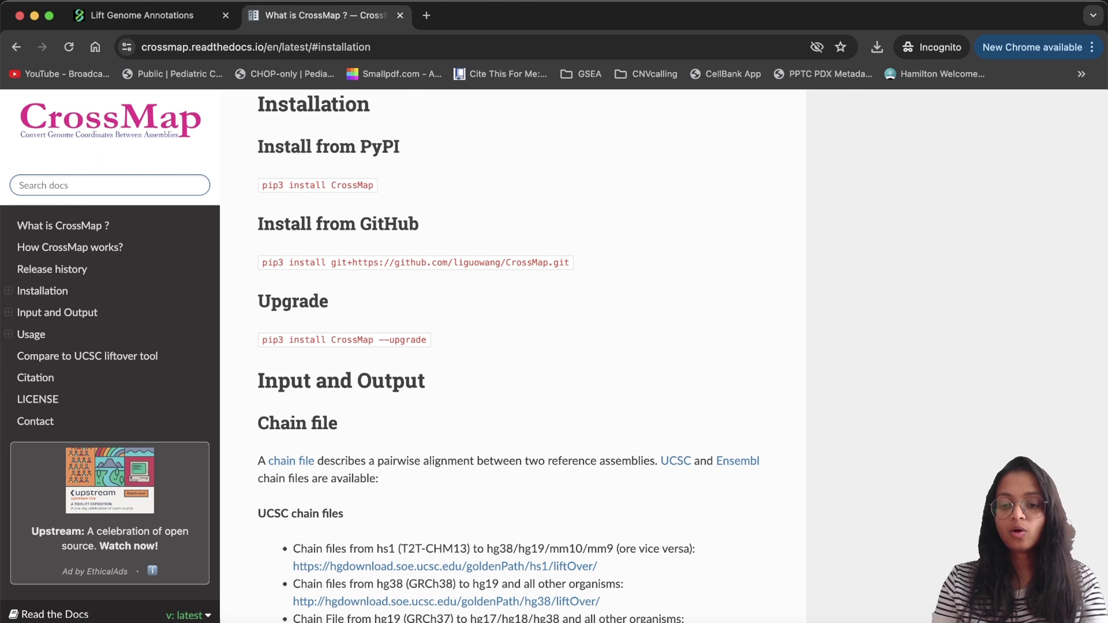
pyautogui.click(933, 617)
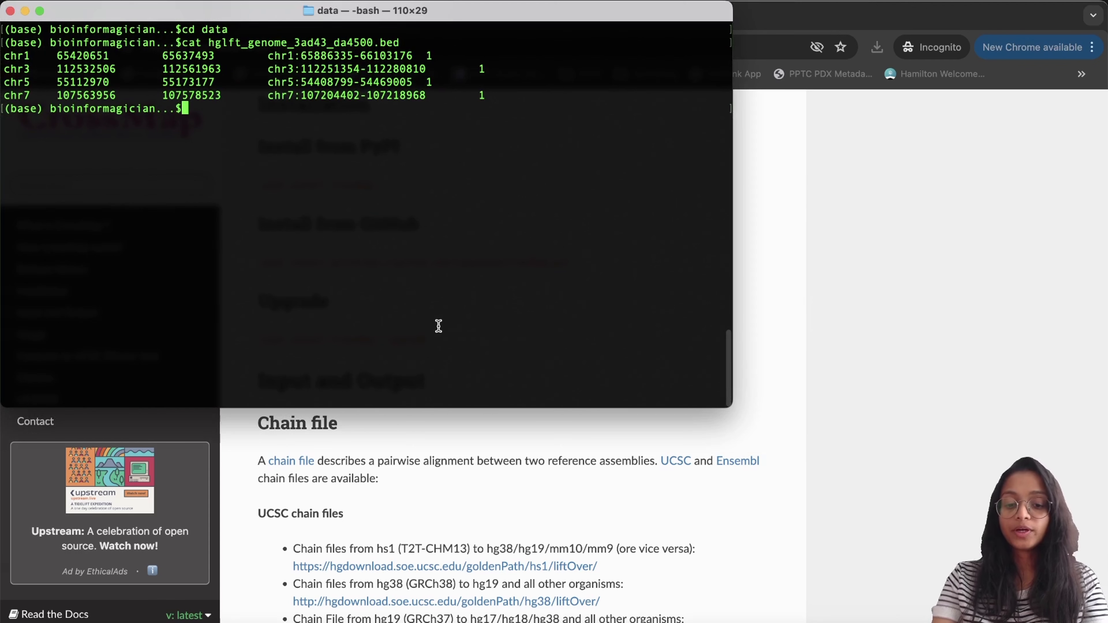
# Activate the crossmap conda environment in a fresh cleared Terminal tab, then view the CrossMap chain-file section.
pyautogui.press('super+t')
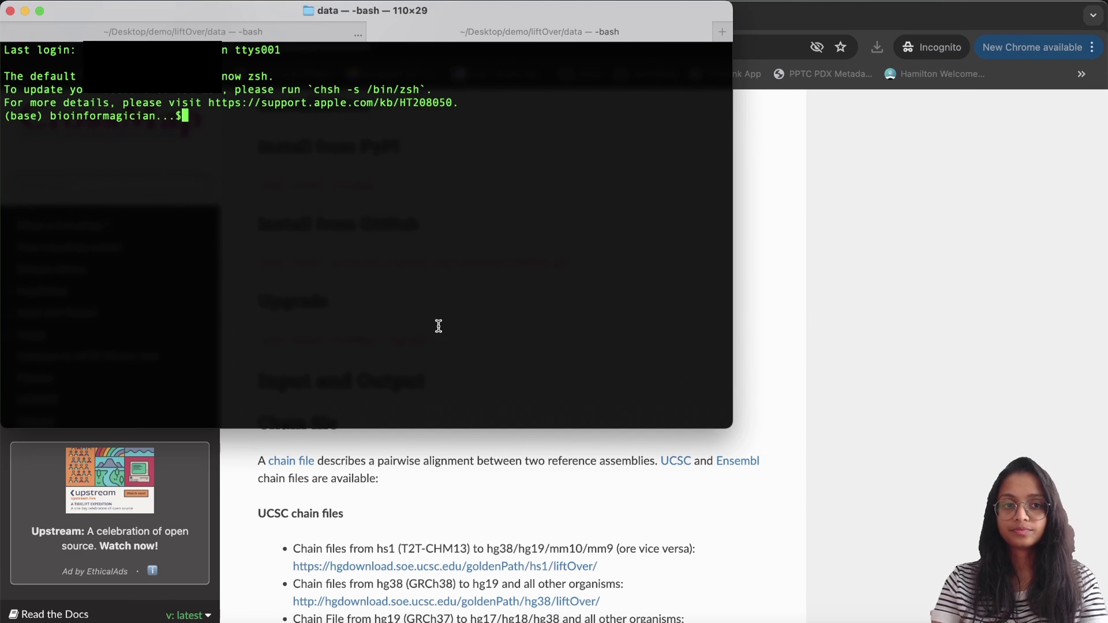
pyautogui.press('super+k')
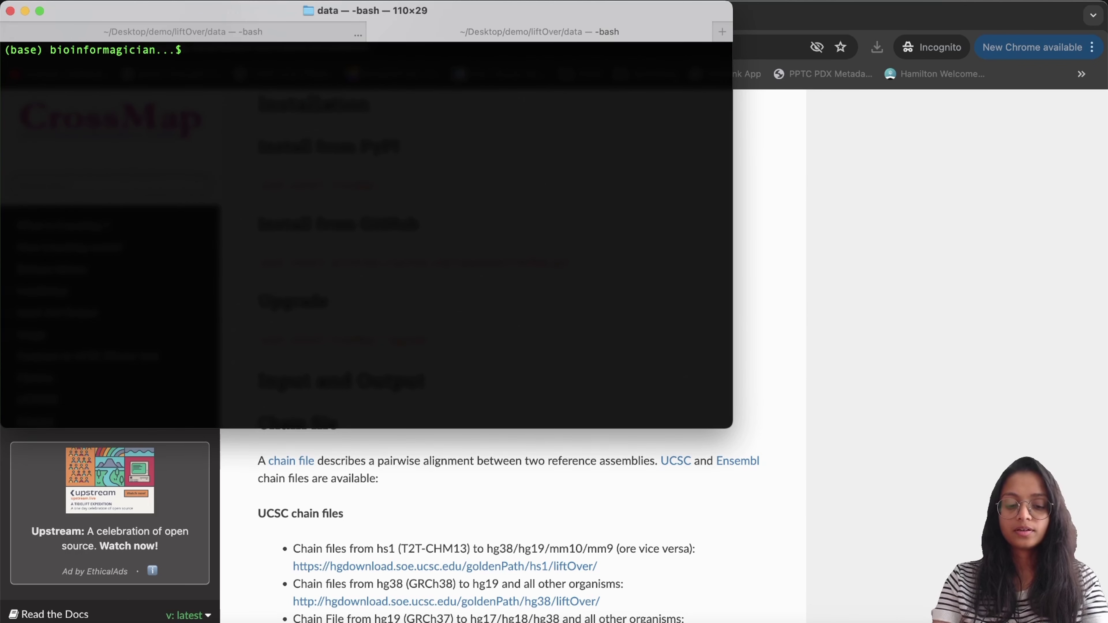
pyautogui.write('conda a')
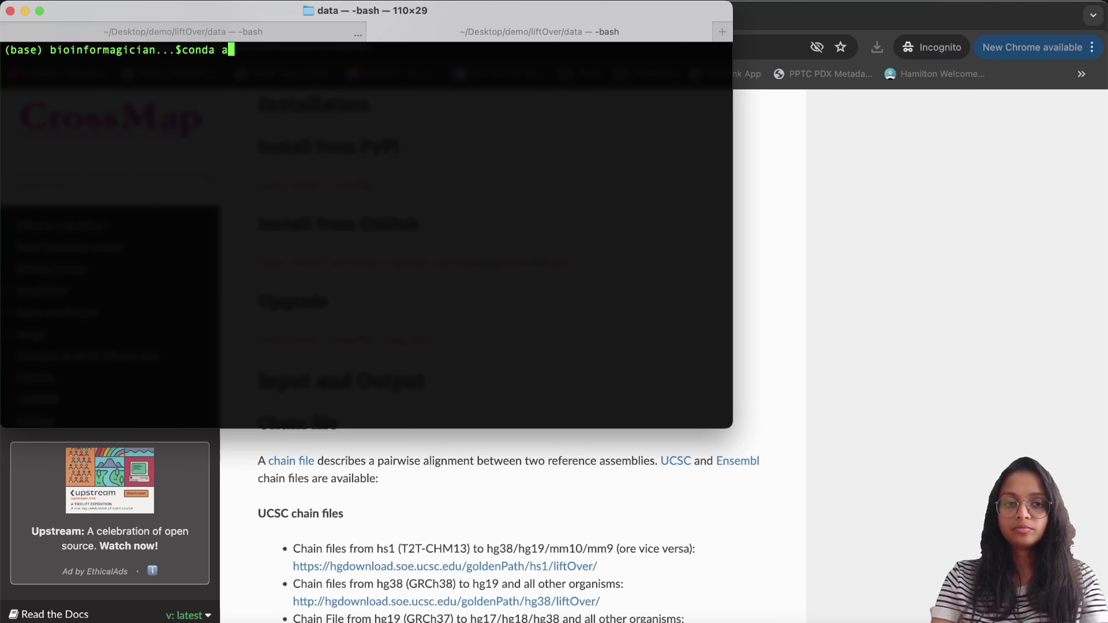
pyautogui.write('ctivate cros')
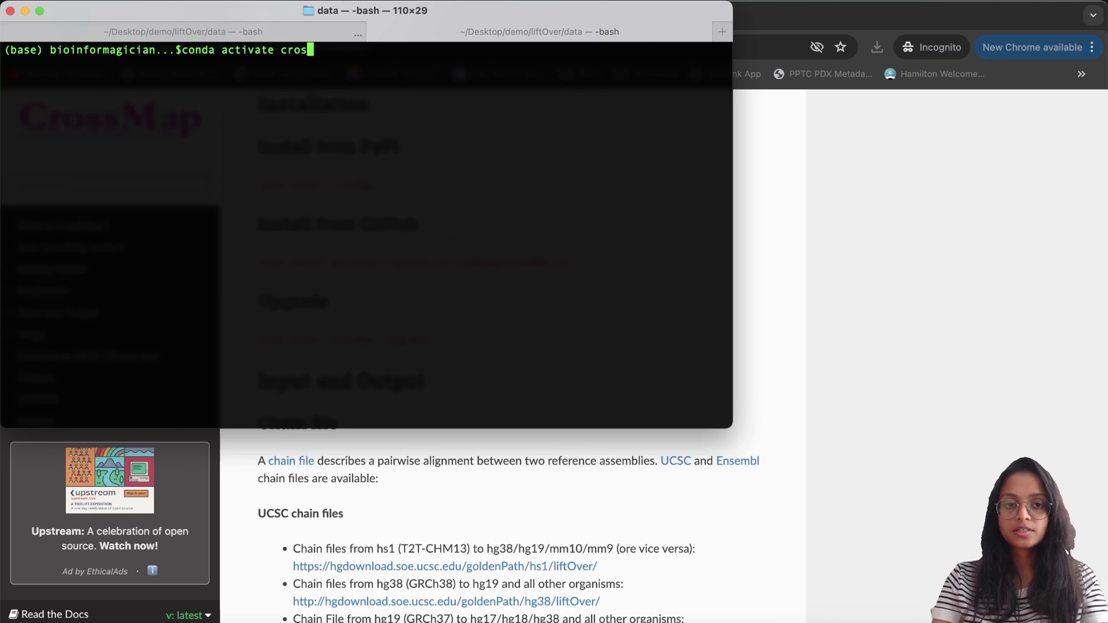
pyautogui.write('smap')
pyautogui.press('Return')
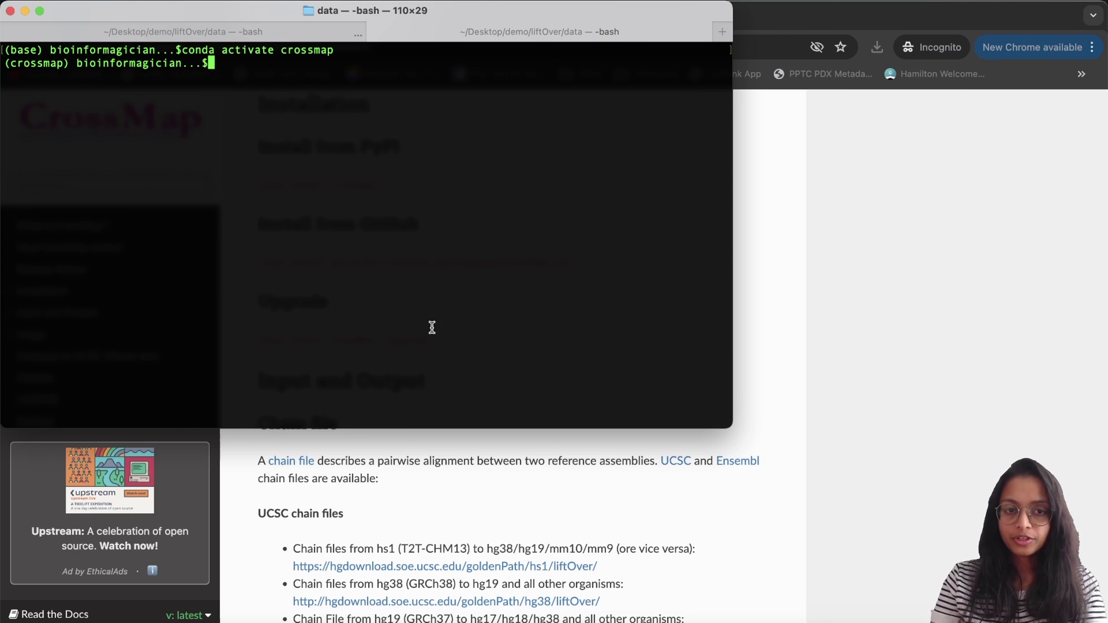
pyautogui.click(835, 312)
pyautogui.scroll(-6, 571, 306)
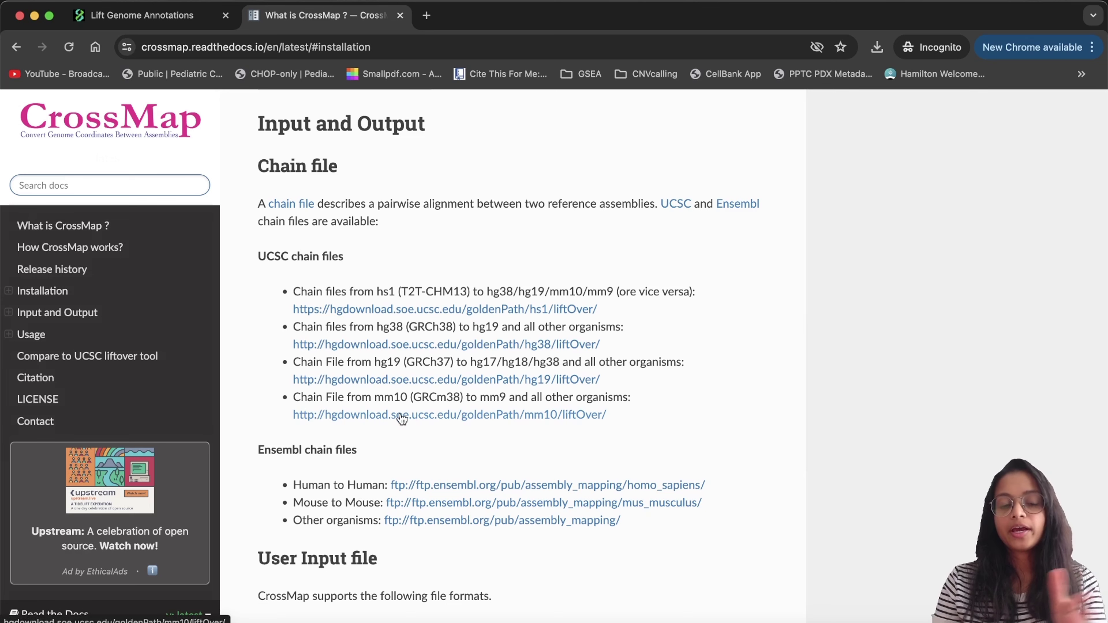
# Open the UCSC hg19 liftOver directory in a new tab and scroll its listing.
pyautogui.rightClick(401, 383)
pyautogui.click(429, 387)
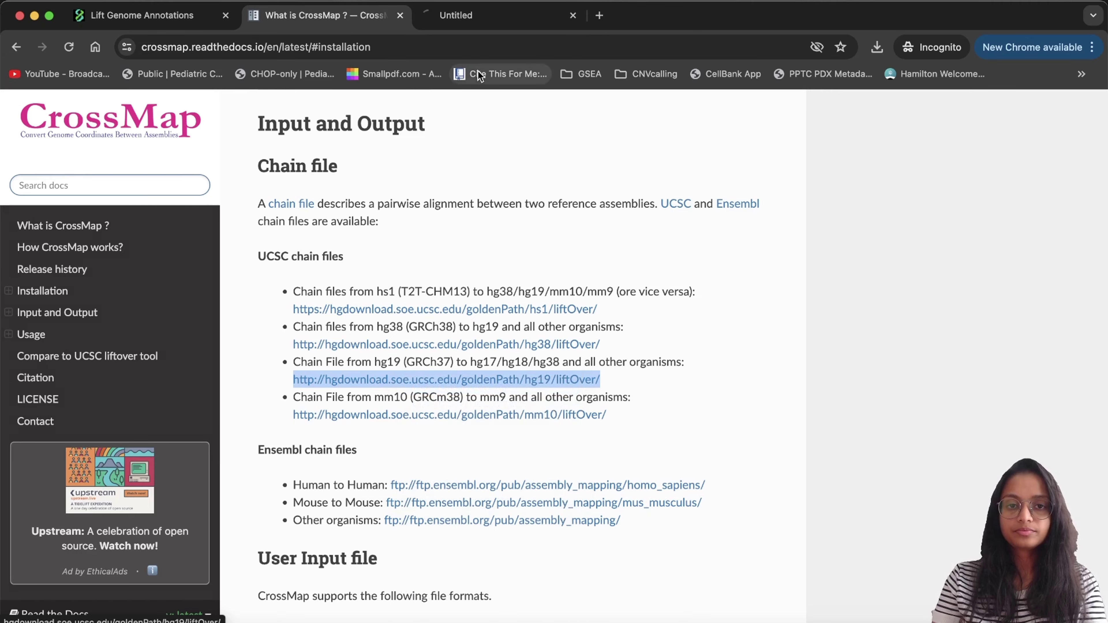
pyautogui.click(484, 15)
pyautogui.scroll(-15, 329, 356)
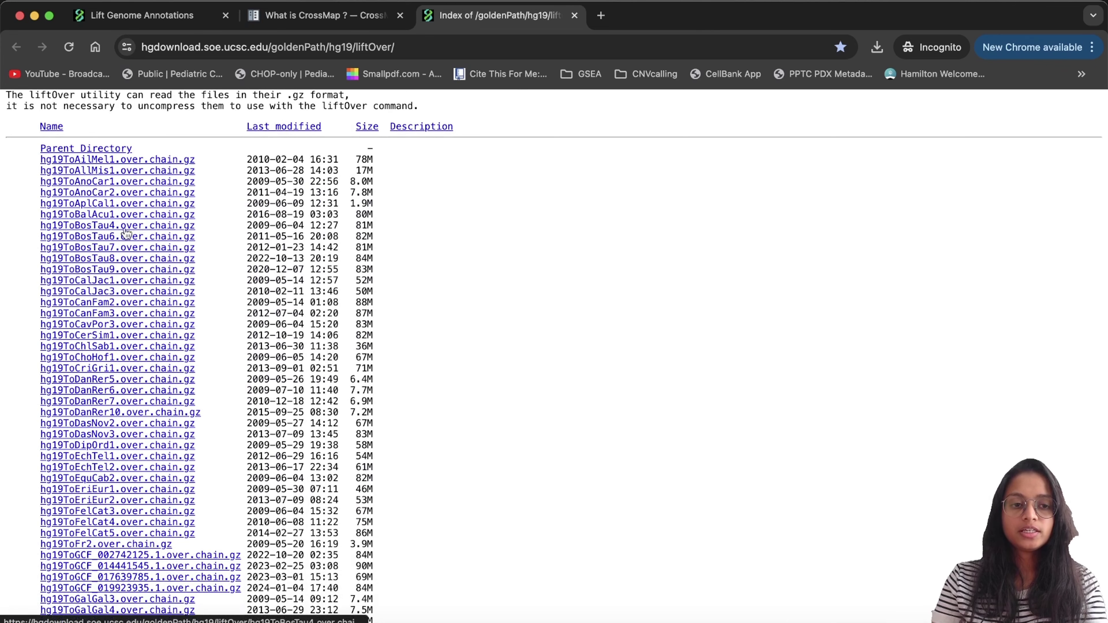
pyautogui.scroll(-1, 119, 442)
pyautogui.scroll(-4, 119, 441)
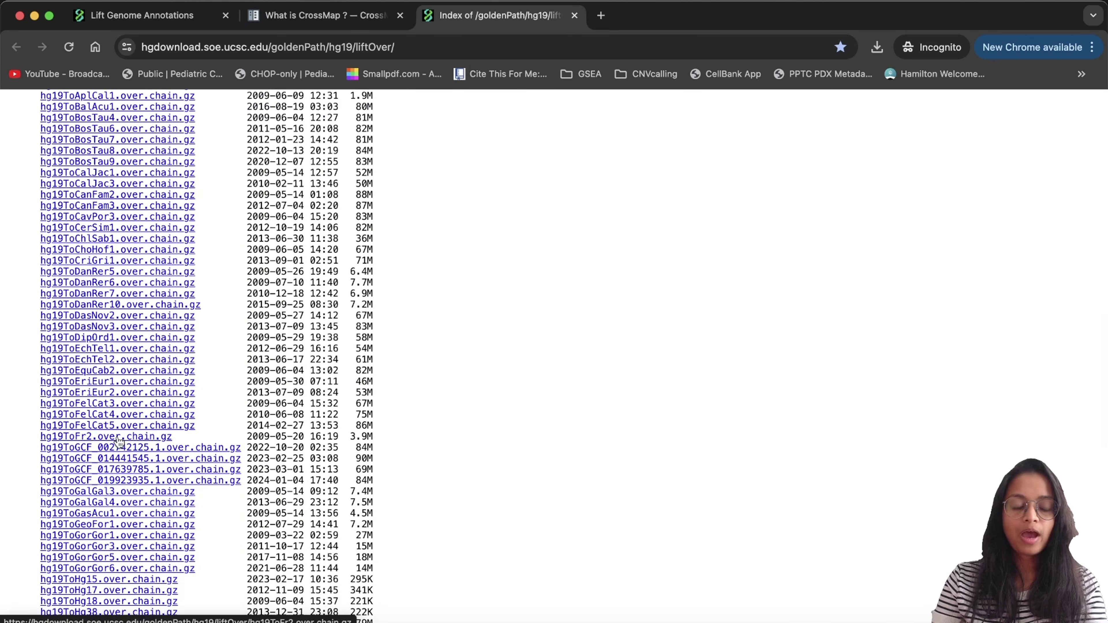
pyautogui.scroll(-6, 116, 442)
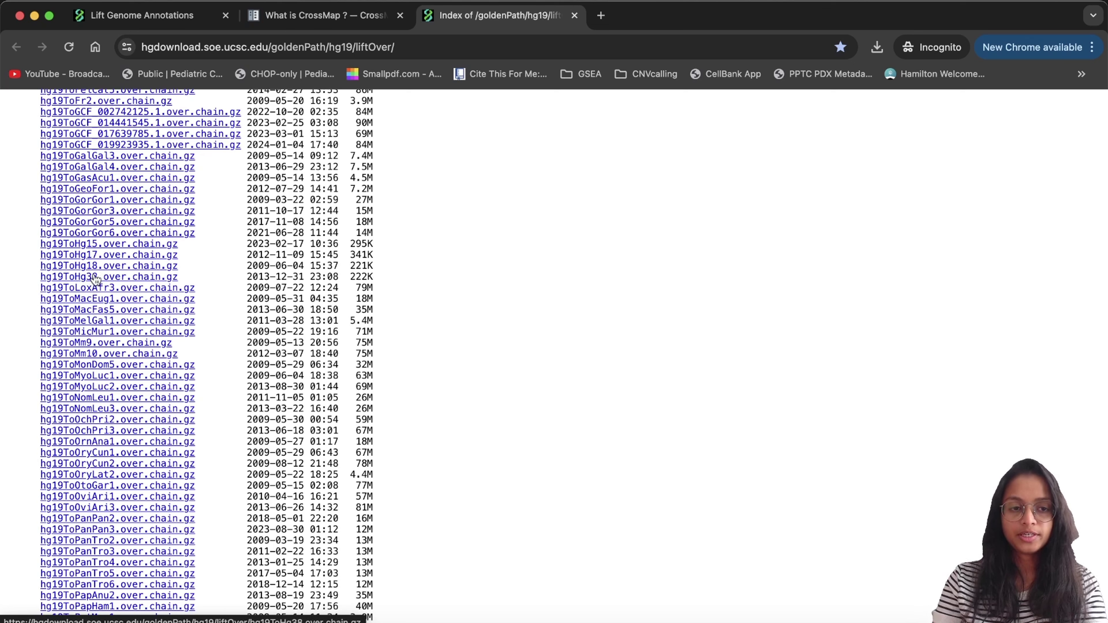
# Copy the hg19ToHg38.over.chain.gz link address and go back to the CrossMap docs.
pyautogui.rightClick(95, 278)
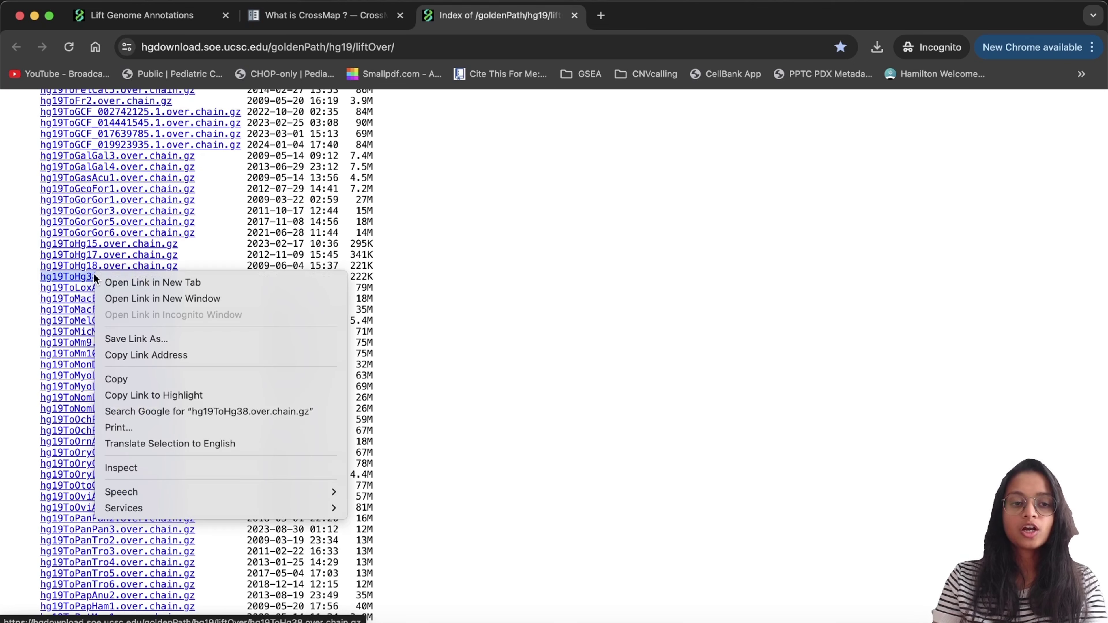
pyautogui.click(137, 354)
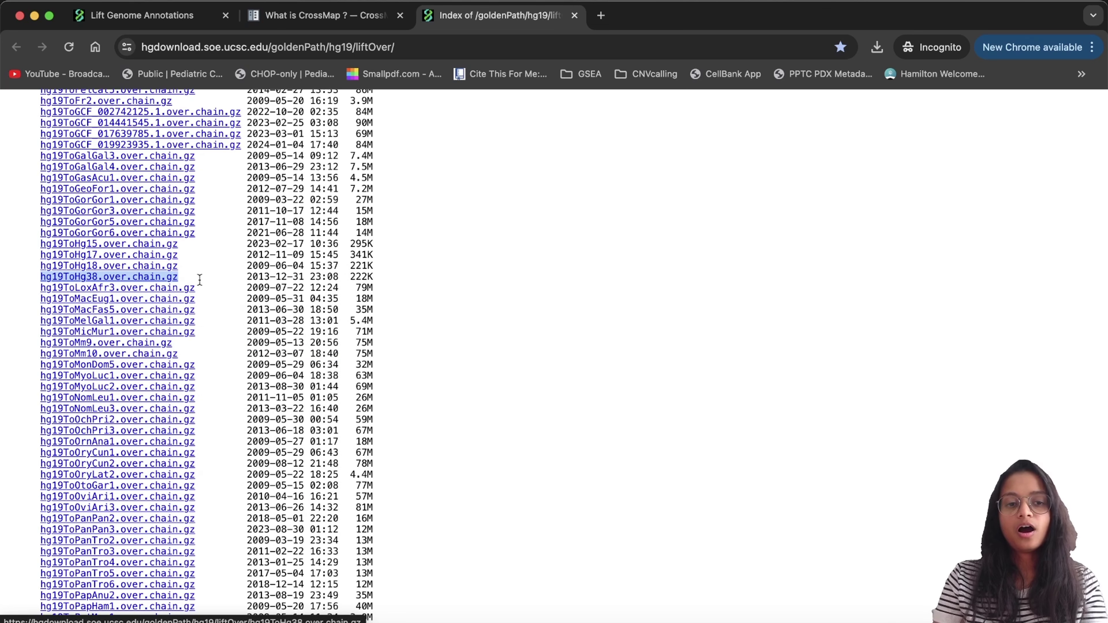
pyautogui.scroll(1, 211, 318)
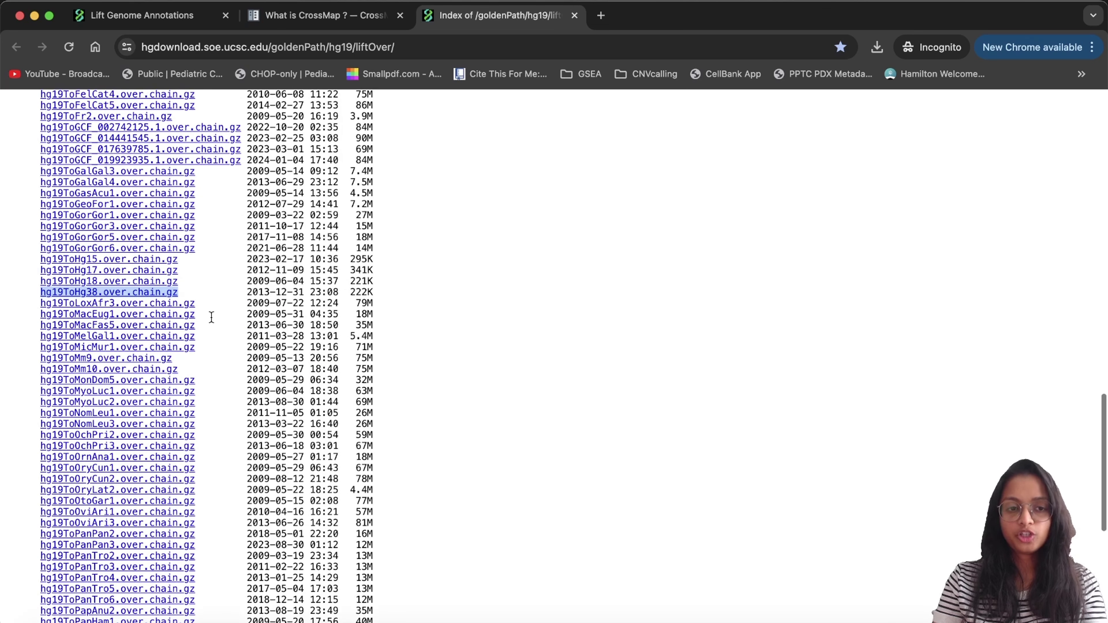
pyautogui.click(355, 19)
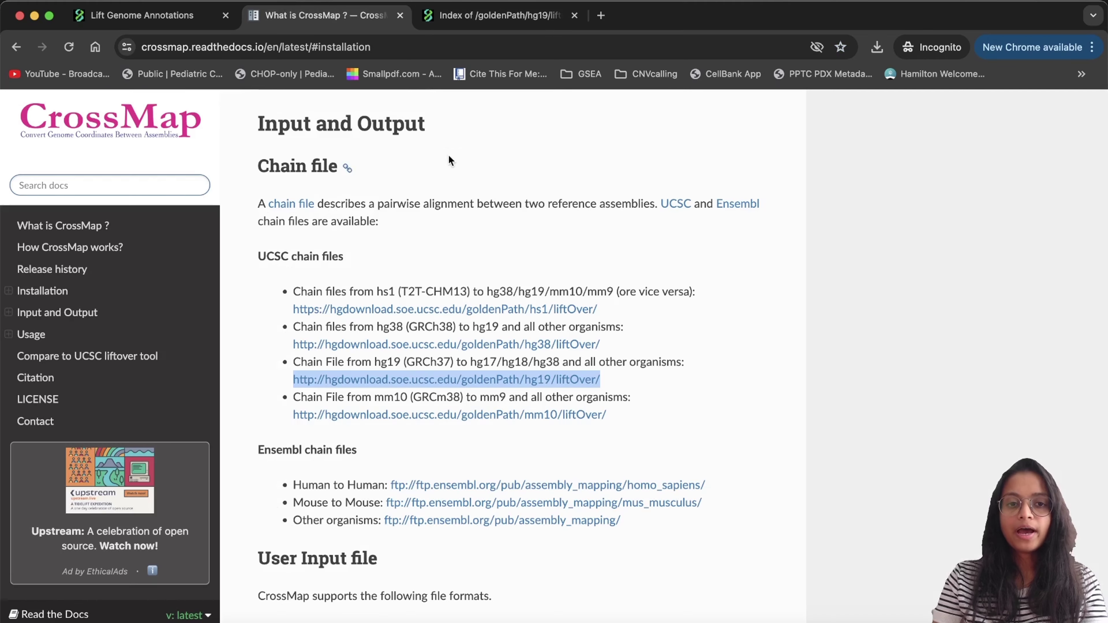
# Select the Example 1 command 'CrossMap bed GRCh37_to_GRCh38.chain.gz Test1.hg19.bed' for copying.
pyautogui.scroll(-5, 493, 389)
pyautogui.scroll(-20, 493, 389)
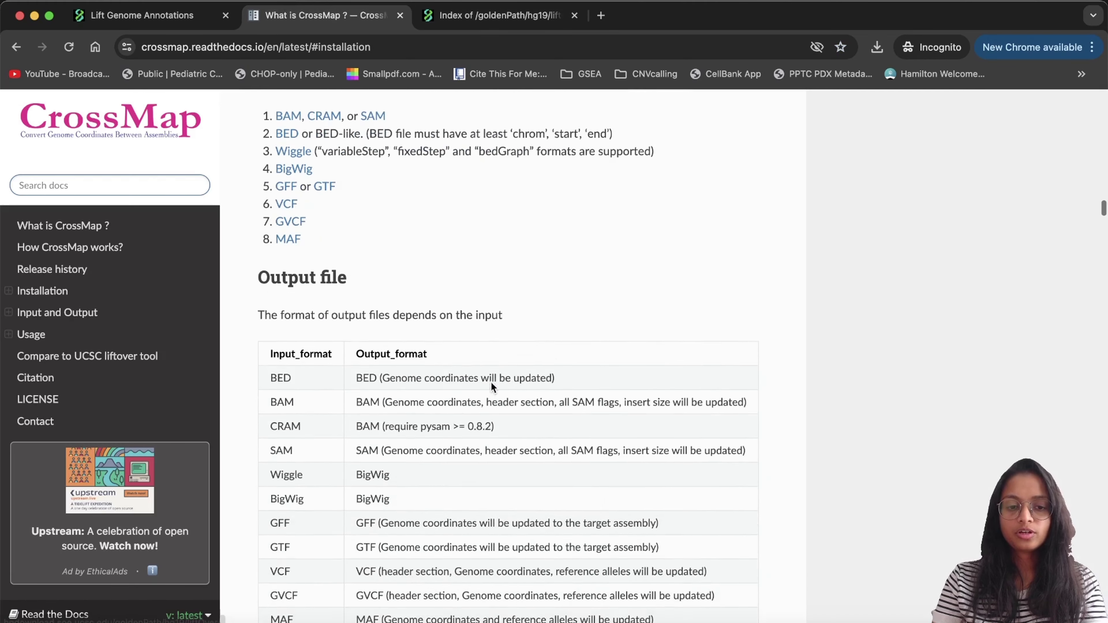
pyautogui.scroll(-20, 491, 382)
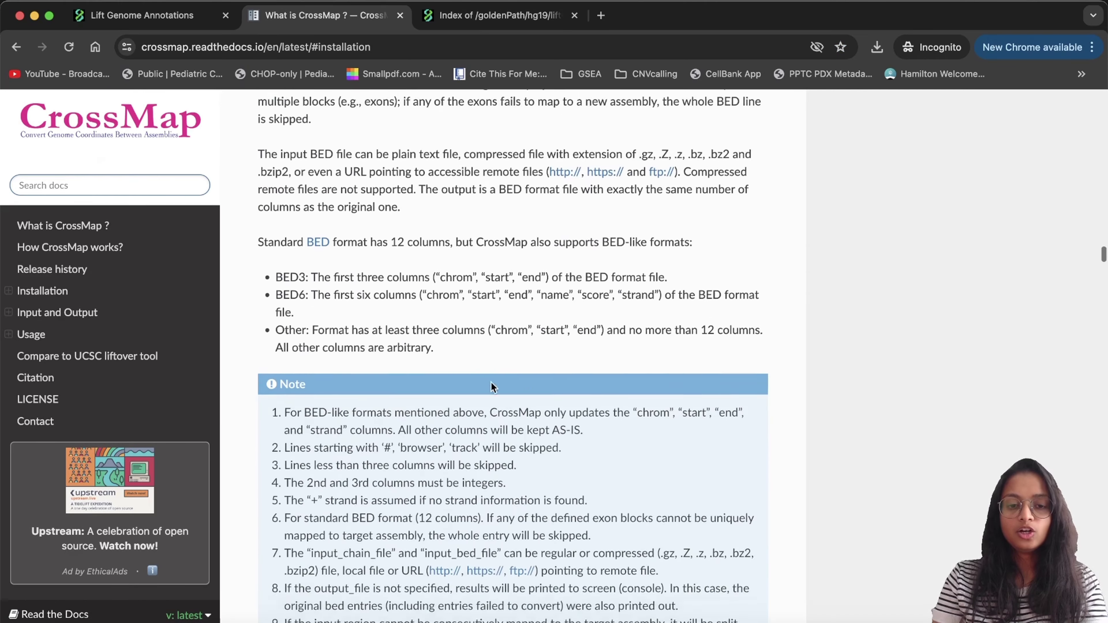
pyautogui.scroll(-3, 491, 383)
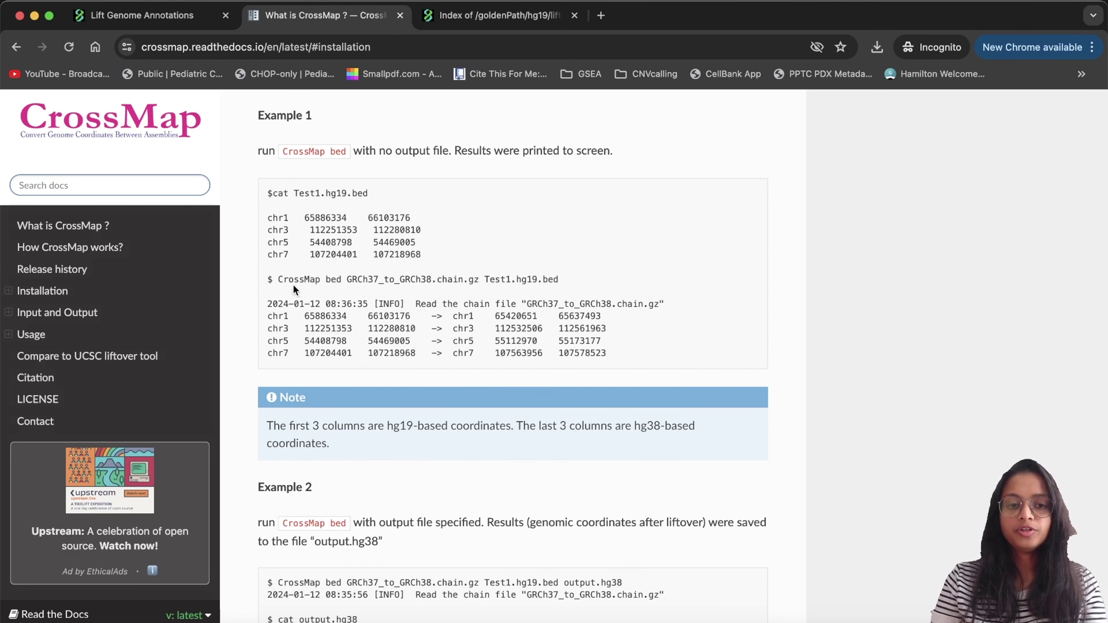
pyautogui.moveTo(278, 279); pyautogui.dragTo(560, 279)
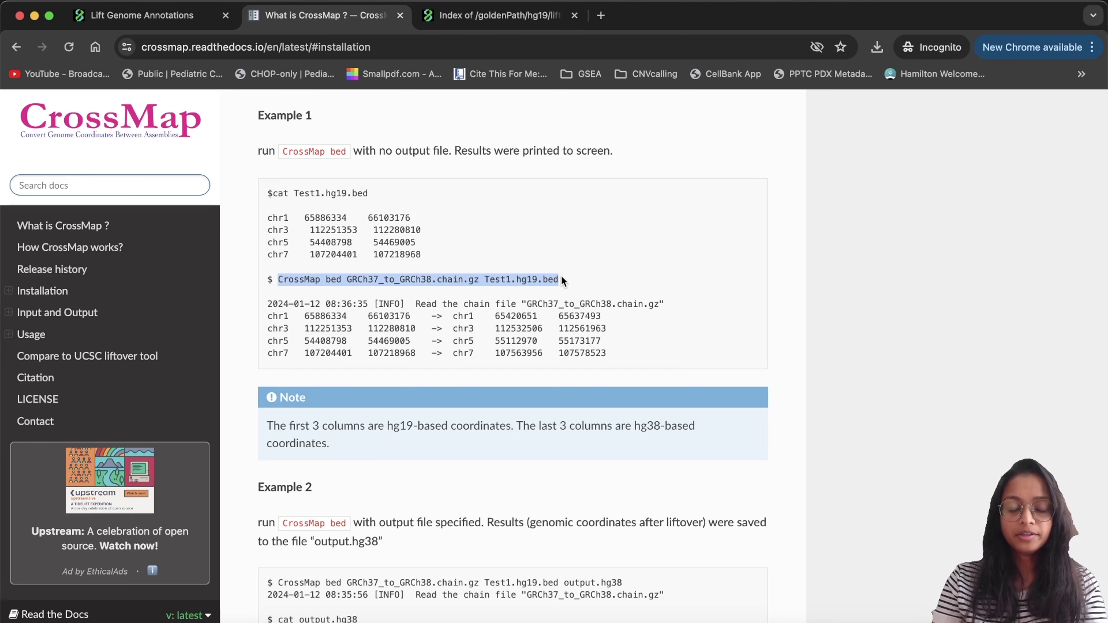
pyautogui.scroll(10, 518, 296)
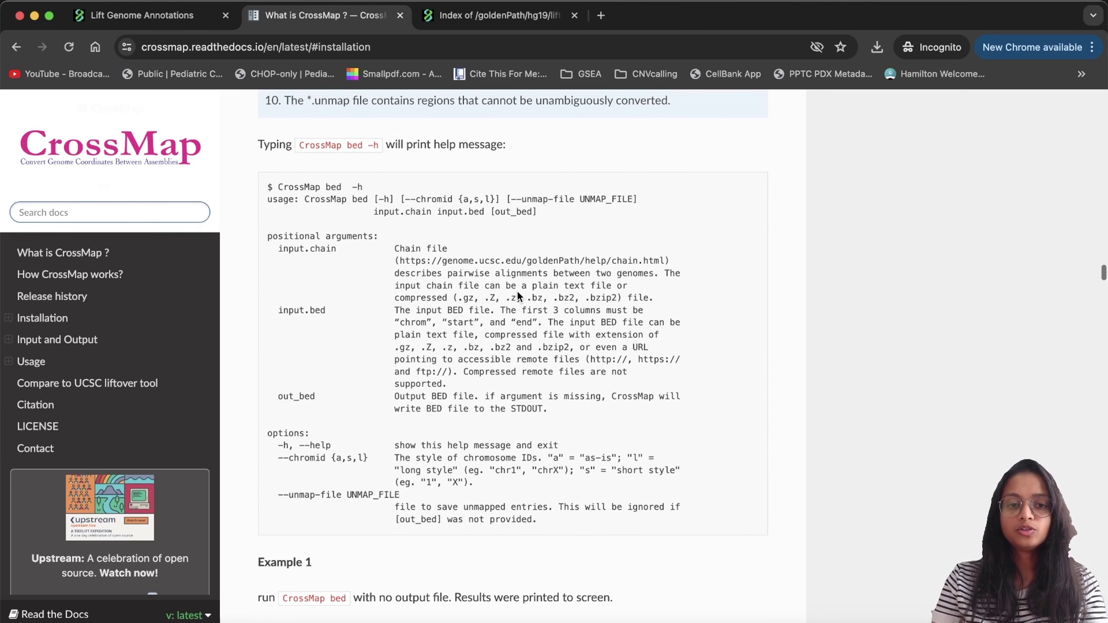
pyautogui.scroll(5, 516, 290)
pyautogui.scroll(-11, 517, 290)
pyautogui.scroll(4, 517, 290)
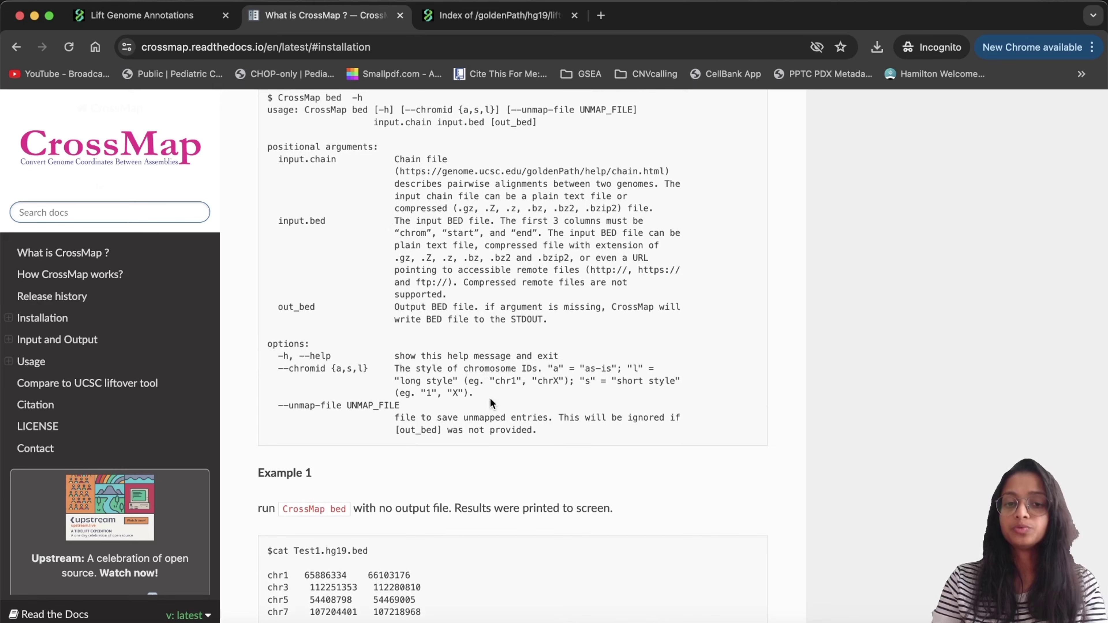
pyautogui.scroll(-7, 489, 403)
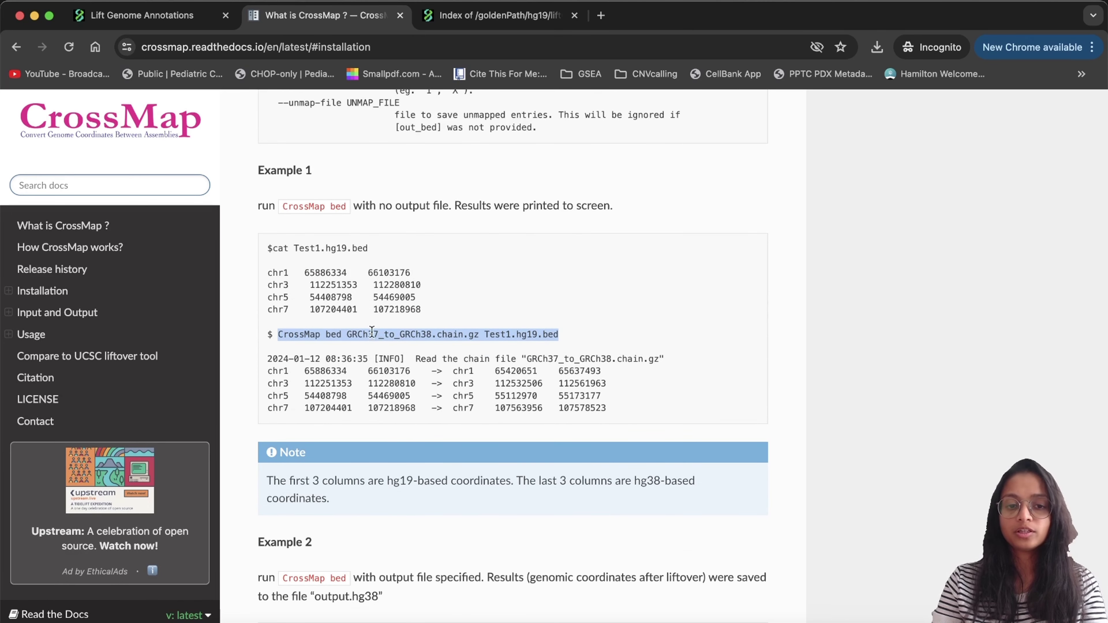
# Check the working directory with pwd and move up to the liftOver folder.
pyautogui.press('super+Tab')
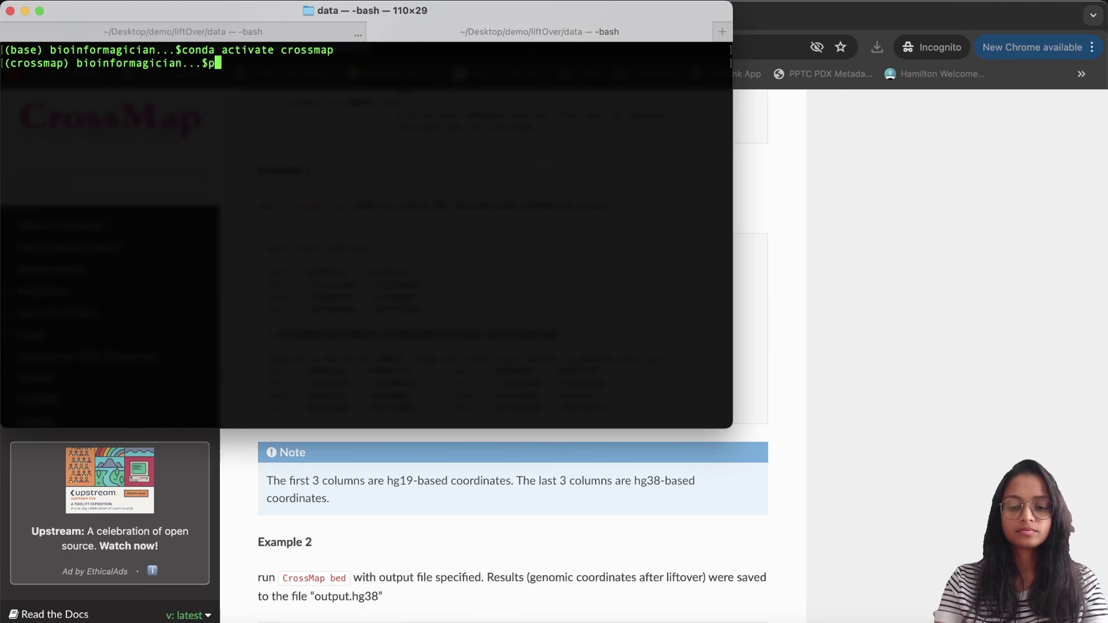
pyautogui.write('pwd')
pyautogui.press('Return')
pyautogui.write('cd ..')
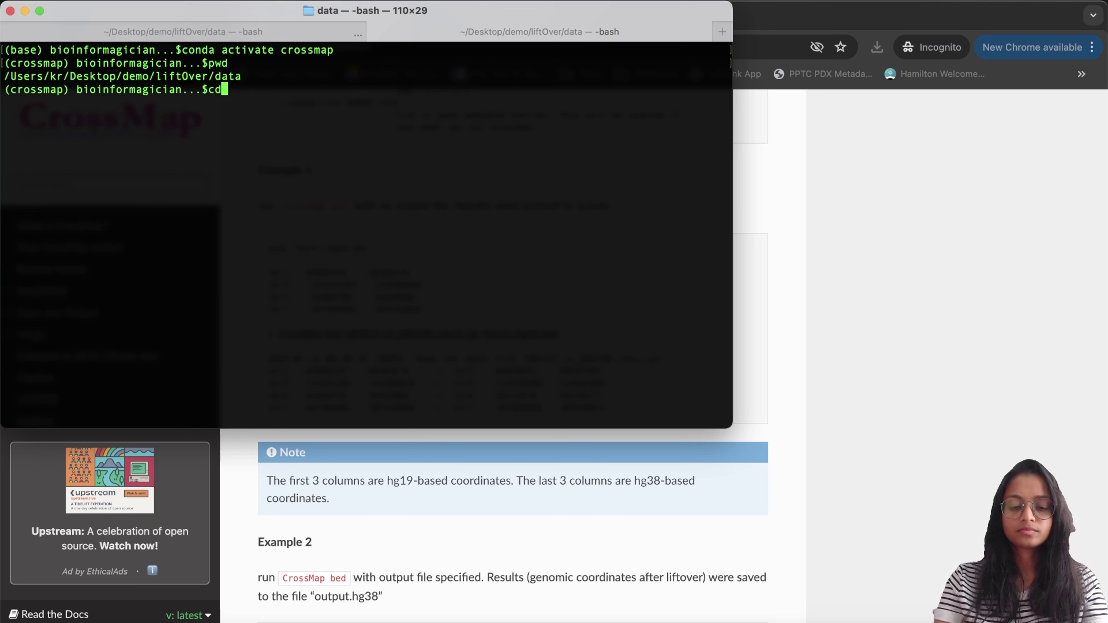
pyautogui.press('Return')
# Run CrossMap bed with chain_files/hg19ToHg38.over.chain.gz on data/testhg19.bed.
pyautogui.press('super+v')
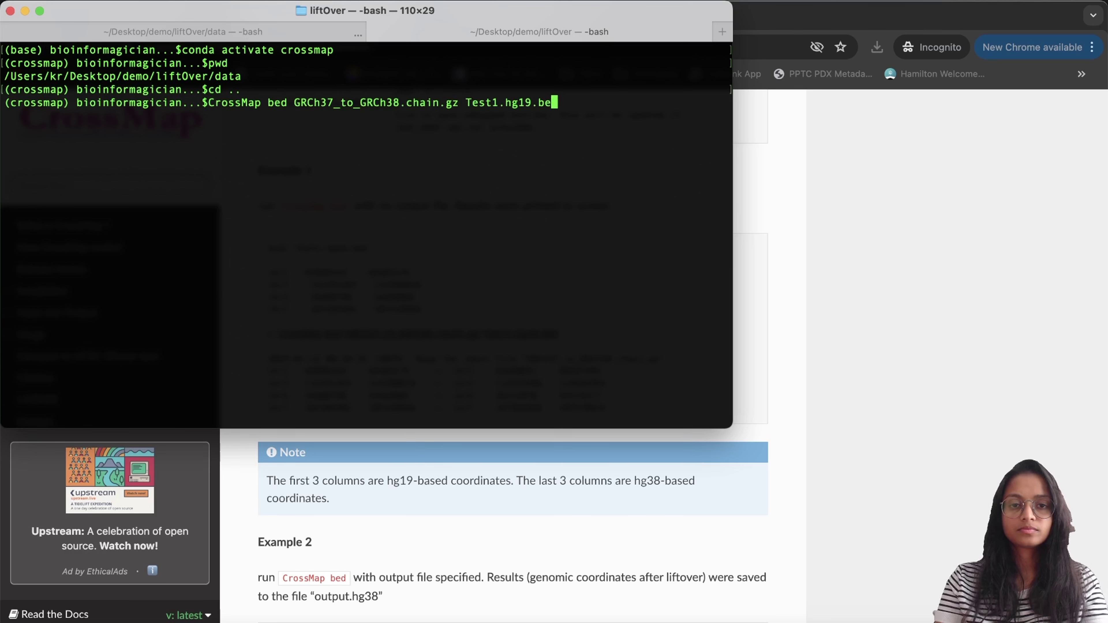
pyautogui.press('BackSpace')
pyautogui.press('BackSpace')
pyautogui.press('BackSpace')
pyautogui.press('BackSpace')
pyautogui.press('BackSpace')
pyautogui.press('BackSpace')
pyautogui.press('BackSpace')
pyautogui.press('BackSpace')
pyautogui.press('BackSpace')
pyautogui.press('BackSpace')
pyautogui.press('BackSpace')
pyautogui.press('BackSpace')
pyautogui.press('BackSpace')
pyautogui.press('BackSpace')
pyautogui.press('BackSpace')
pyautogui.press('BackSpace')
pyautogui.press('BackSpace')
pyautogui.press('BackSpace')
pyautogui.press('BackSpace')
pyautogui.press('BackSpace')
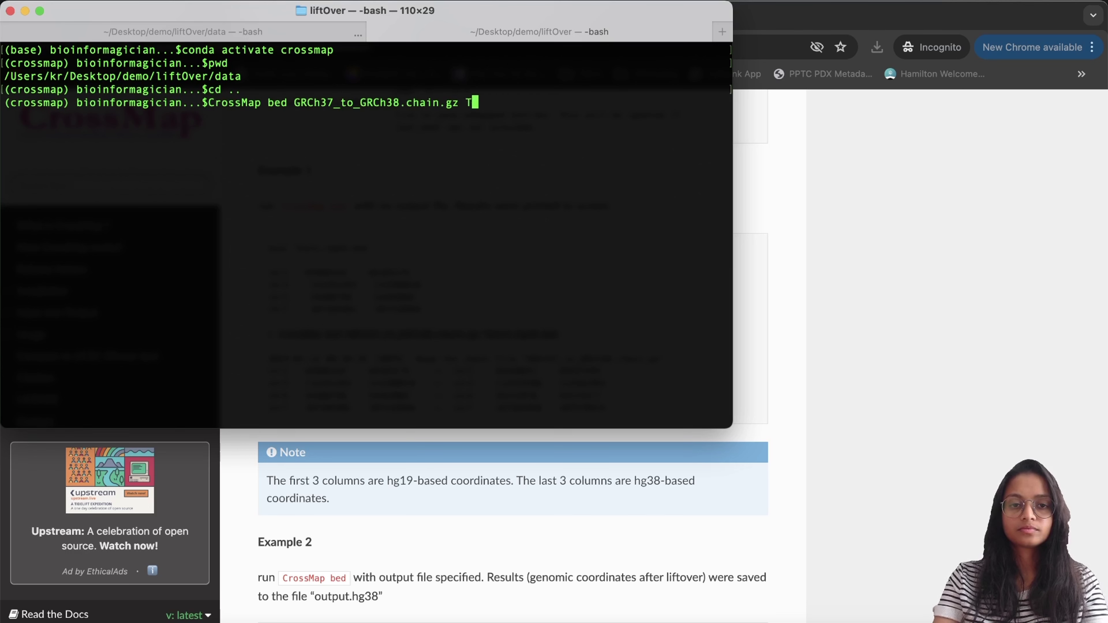
pyautogui.press('BackSpace')
pyautogui.press('BackSpace')
pyautogui.press('BackSpace')
pyautogui.press('BackSpace')
pyautogui.press('BackSpace')
pyautogui.press('BackSpace')
pyautogui.press('BackSpace')
pyautogui.press('BackSpace')
pyautogui.press('BackSpace')
pyautogui.press('BackSpace')
pyautogui.press('BackSpace')
pyautogui.press('BackSpace')
pyautogui.press('BackSpace')
pyautogui.press('BackSpace')
pyautogui.press('BackSpace')
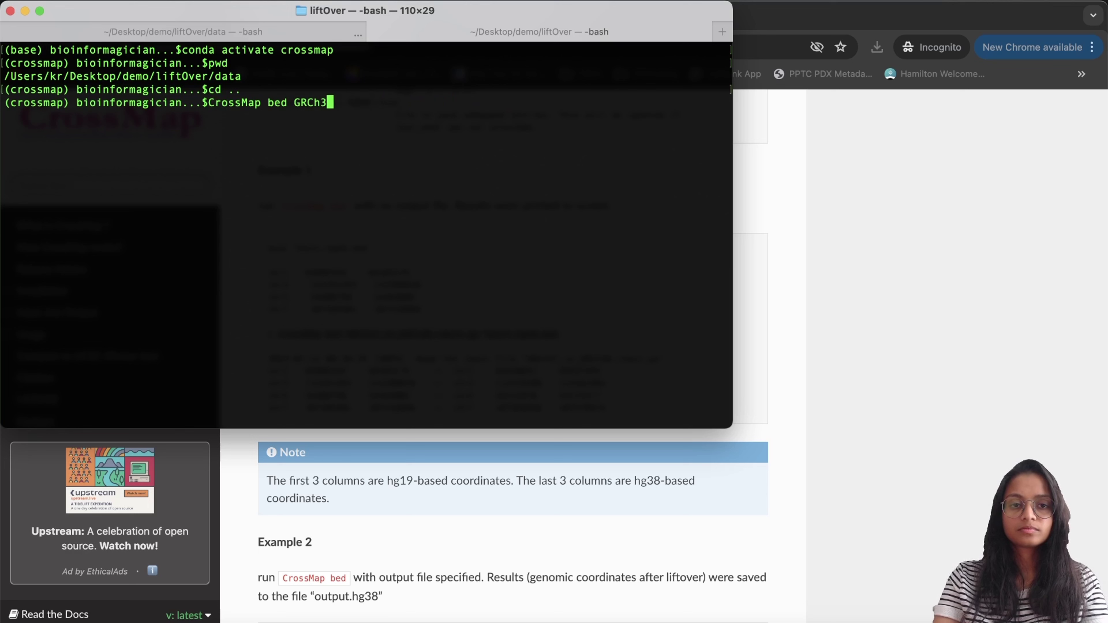
pyautogui.write('ch')
pyautogui.press('Tab')
pyautogui.write('h')
pyautogui.press('Tab')
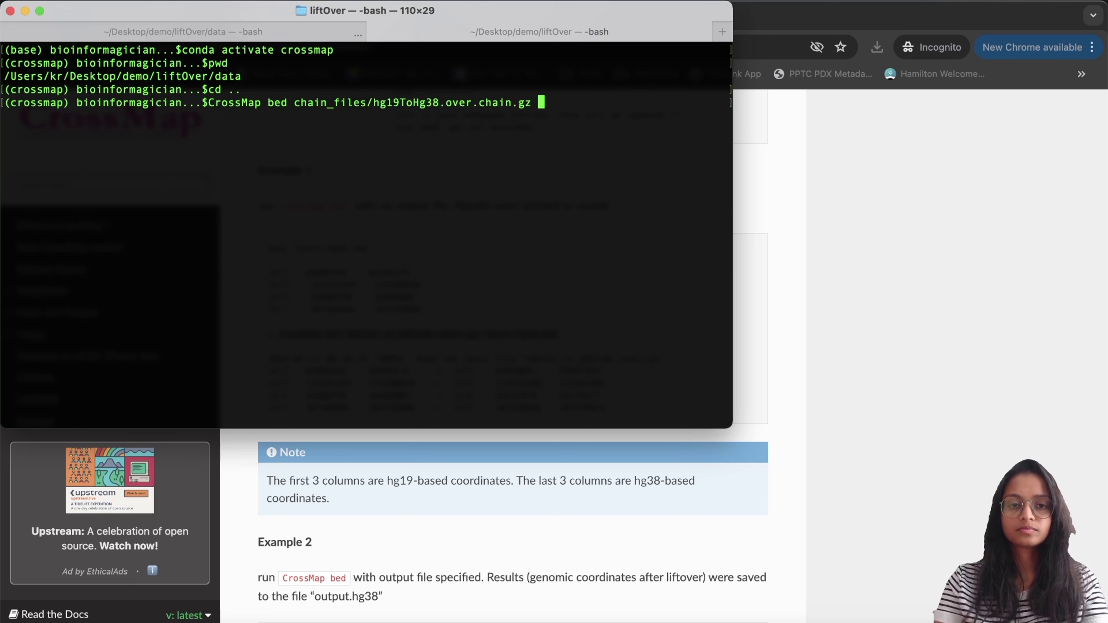
pyautogui.write('data')
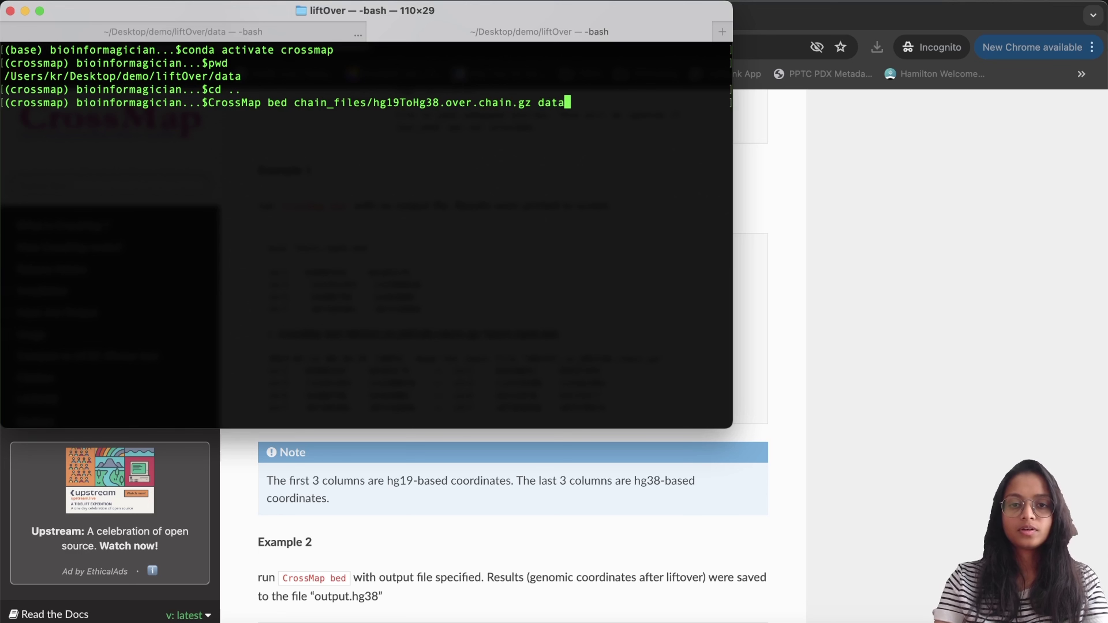
pyautogui.press('Tab')
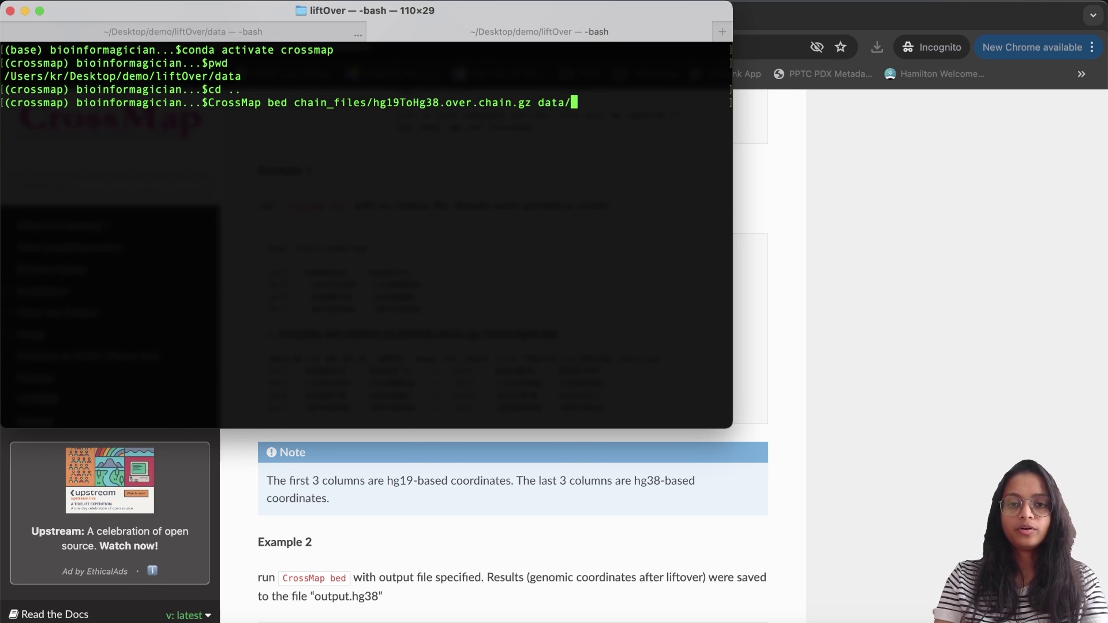
pyautogui.write('test')
pyautogui.press('Tab')
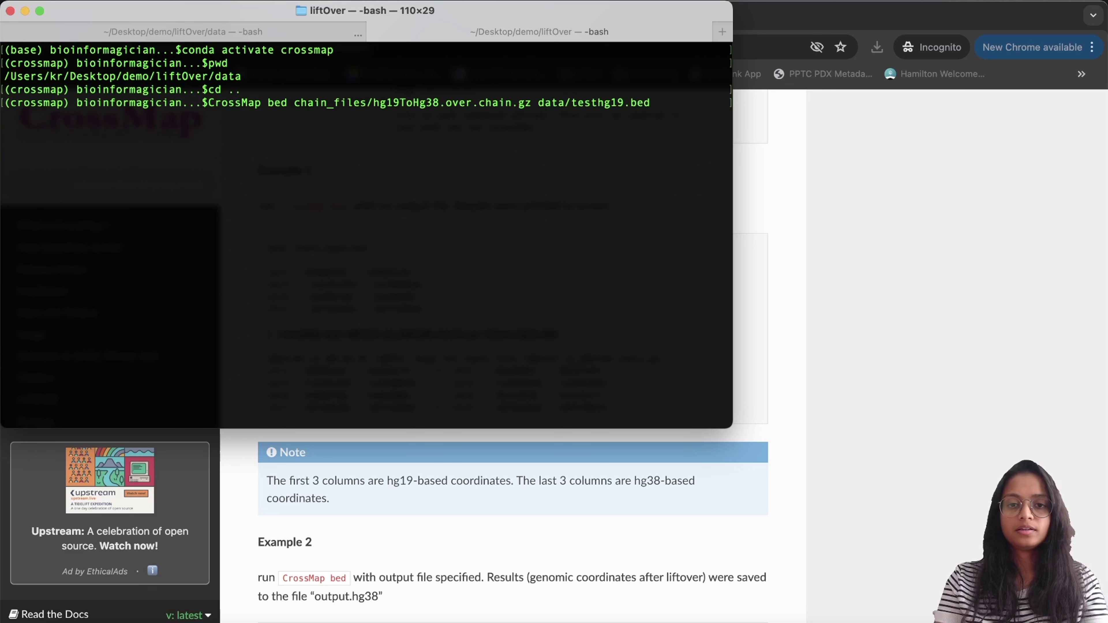
pyautogui.press('Return')
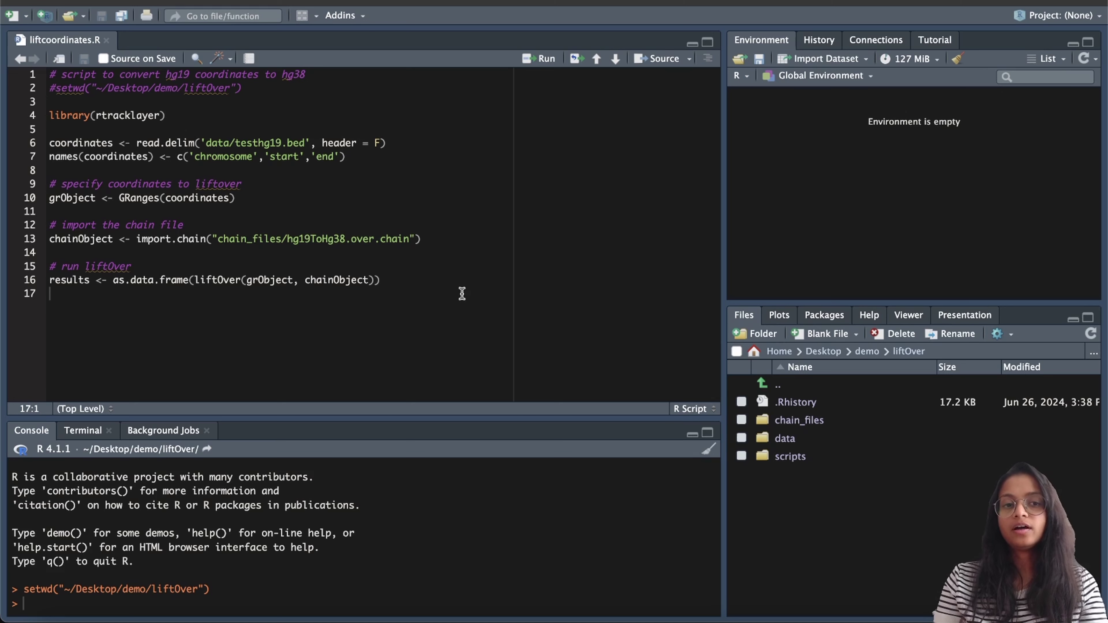
# Load library(rtracklayer) and select the file name in the read.delim path.
pyautogui.click(118, 115)
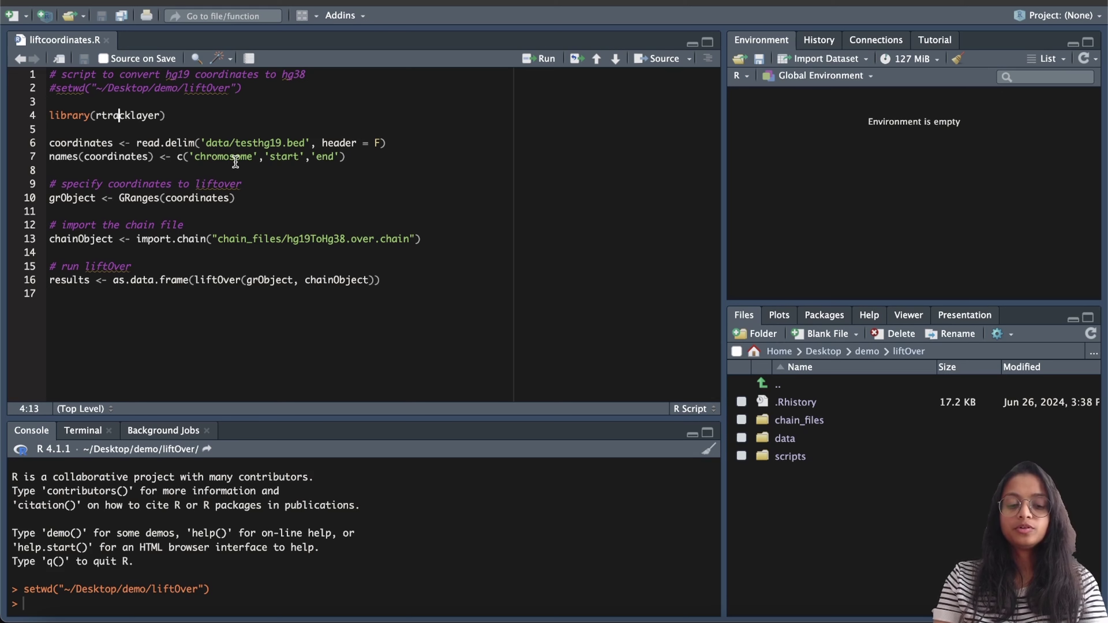
pyautogui.hotkey('ctrl', 'Return')
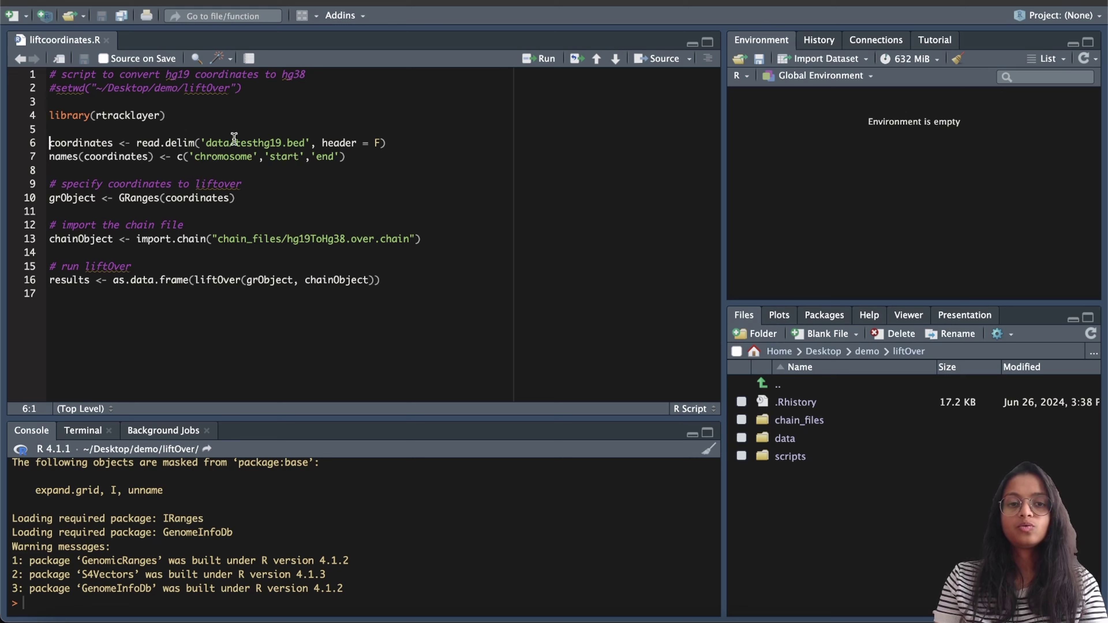
pyautogui.moveTo(206, 142); pyautogui.dragTo(280, 140)
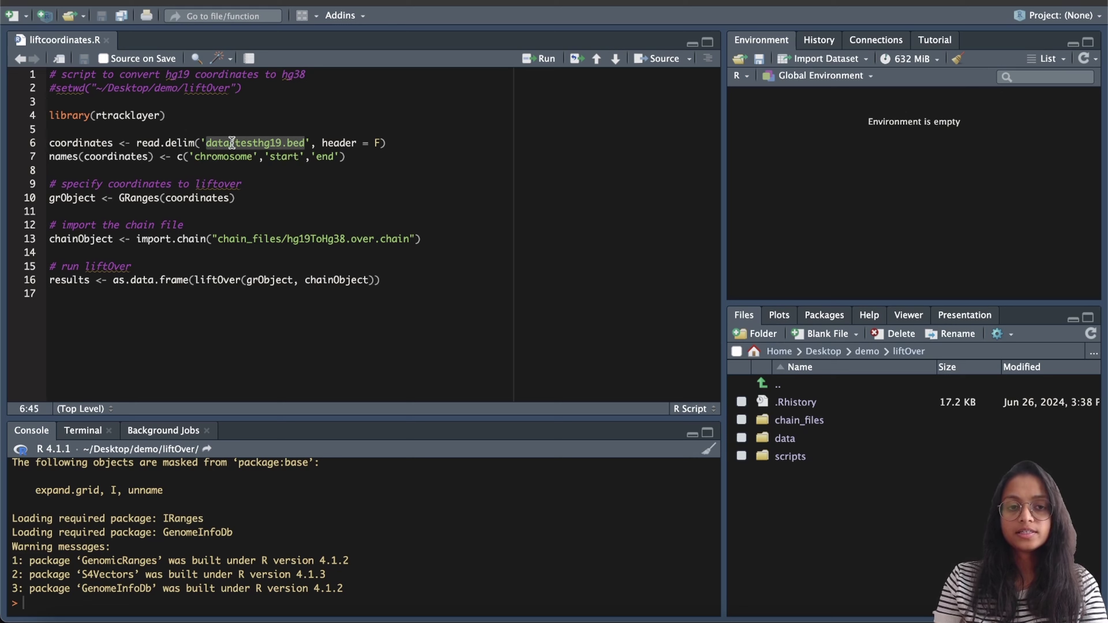
pyautogui.click(275, 140)
pyautogui.doubleClick(274, 141)
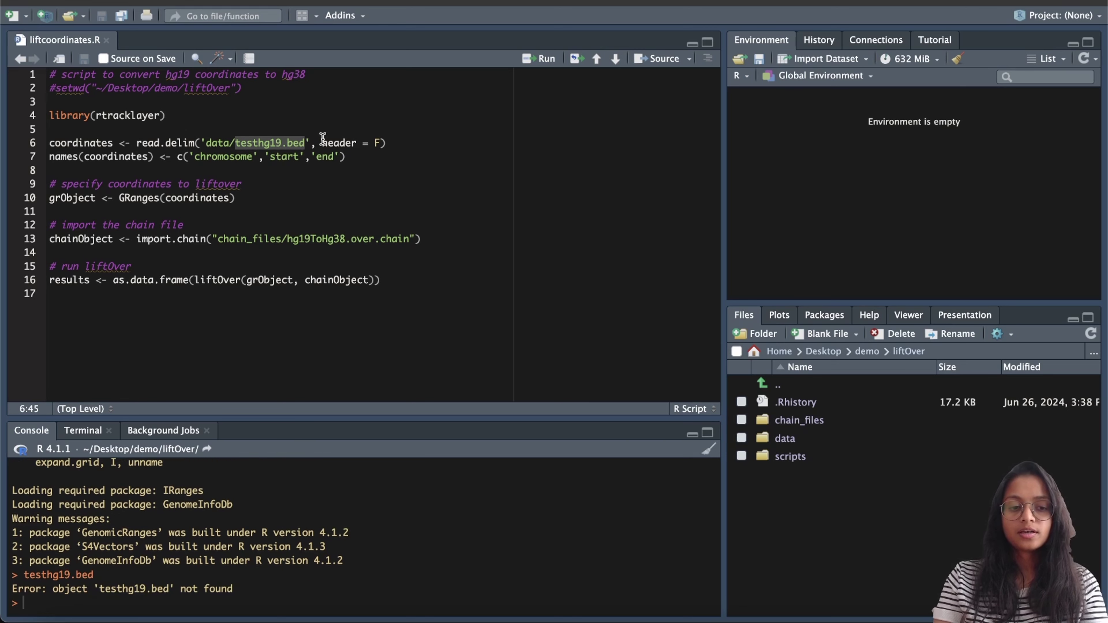
# List the data folder in Terminal and copy the testhg19 file name.
pyautogui.press('super+Tab')
pyautogui.press('super+shift+bracketleft')
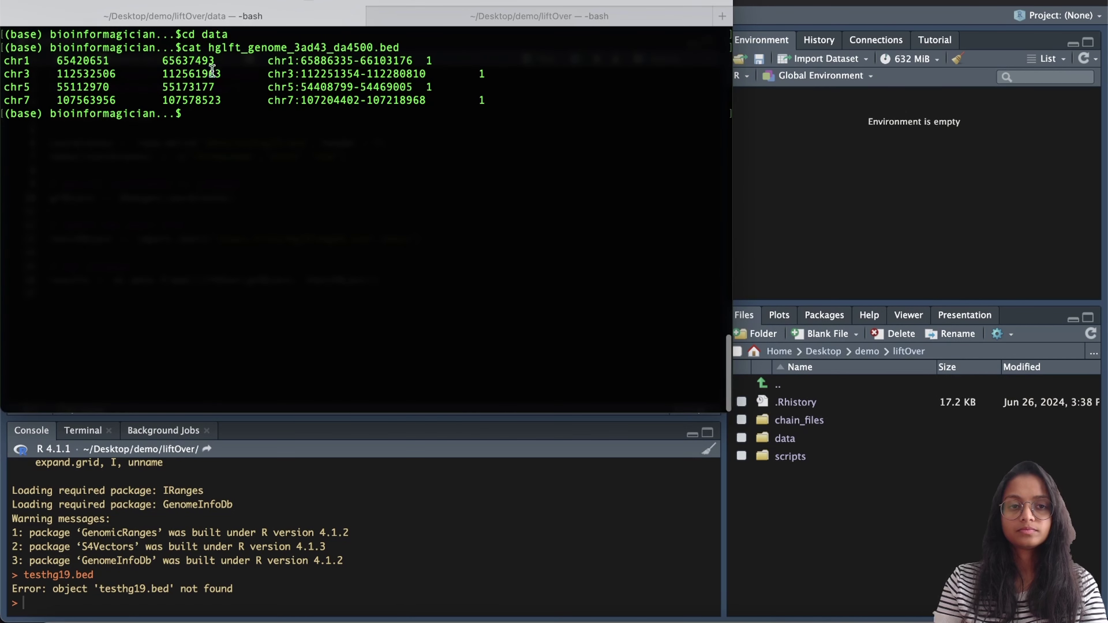
pyautogui.write('ls')
pyautogui.press('Return')
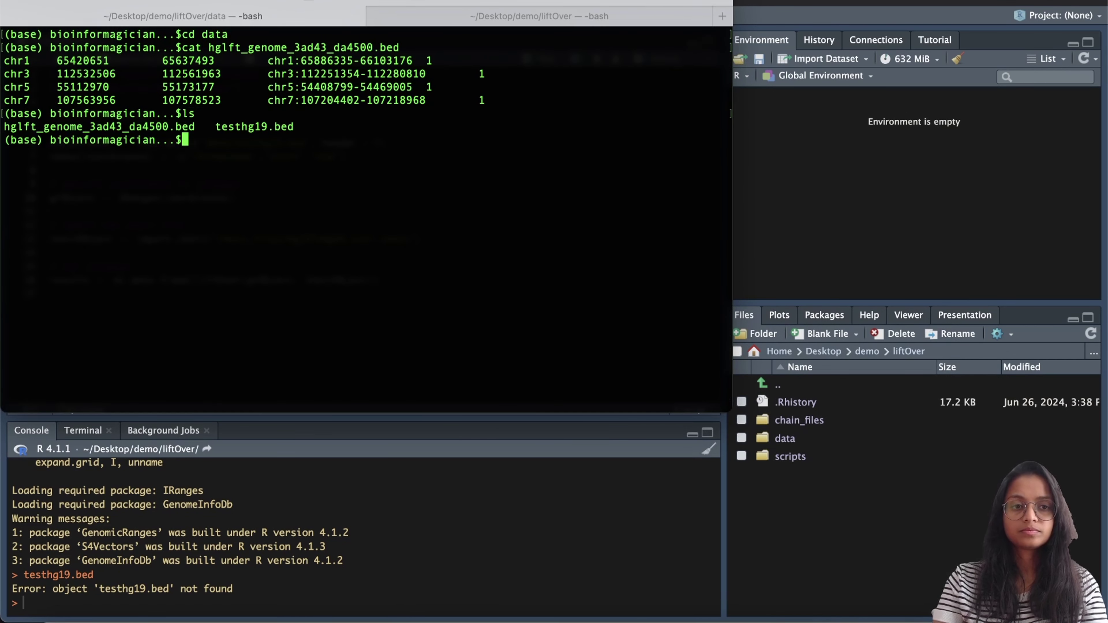
pyautogui.doubleClick(260, 127)
pyautogui.press('super+c')
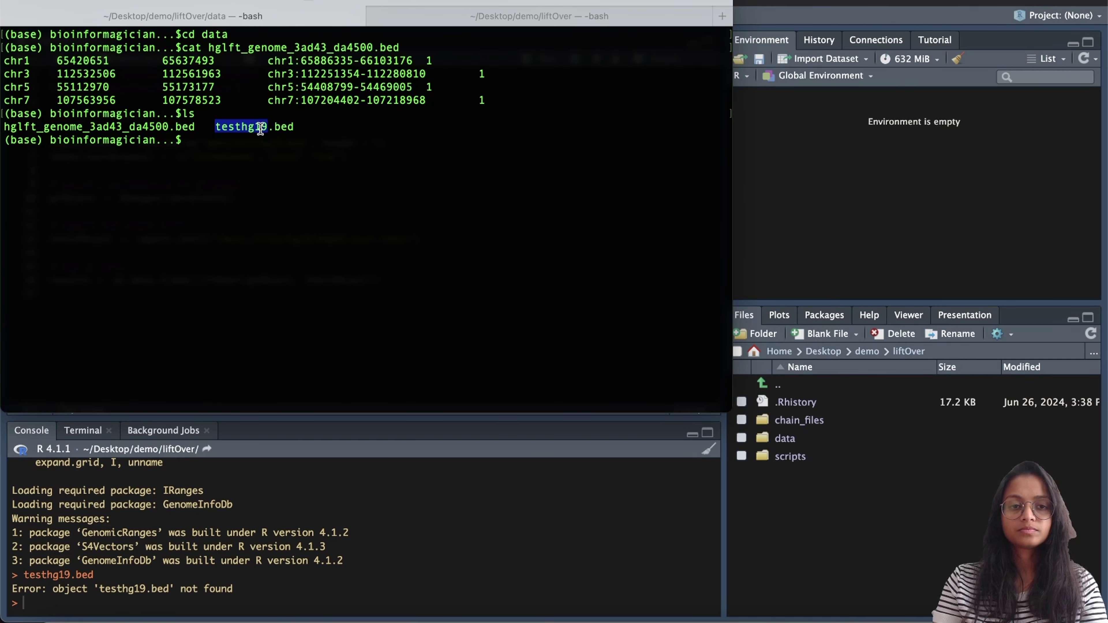
pyautogui.press('super+Tab')
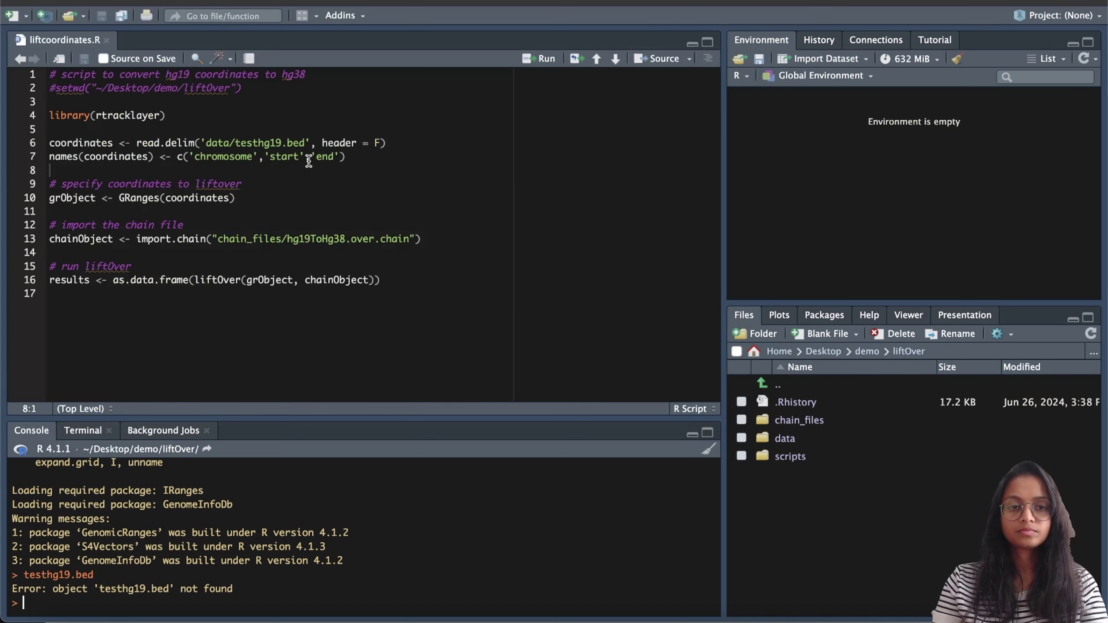
# Set read.delim to testhg19.bed, load coordinates, and rename columns to chromosome, start, end.
pyautogui.doubleClick(265, 143)
pyautogui.press('super+v')
pyautogui.write('.bed')
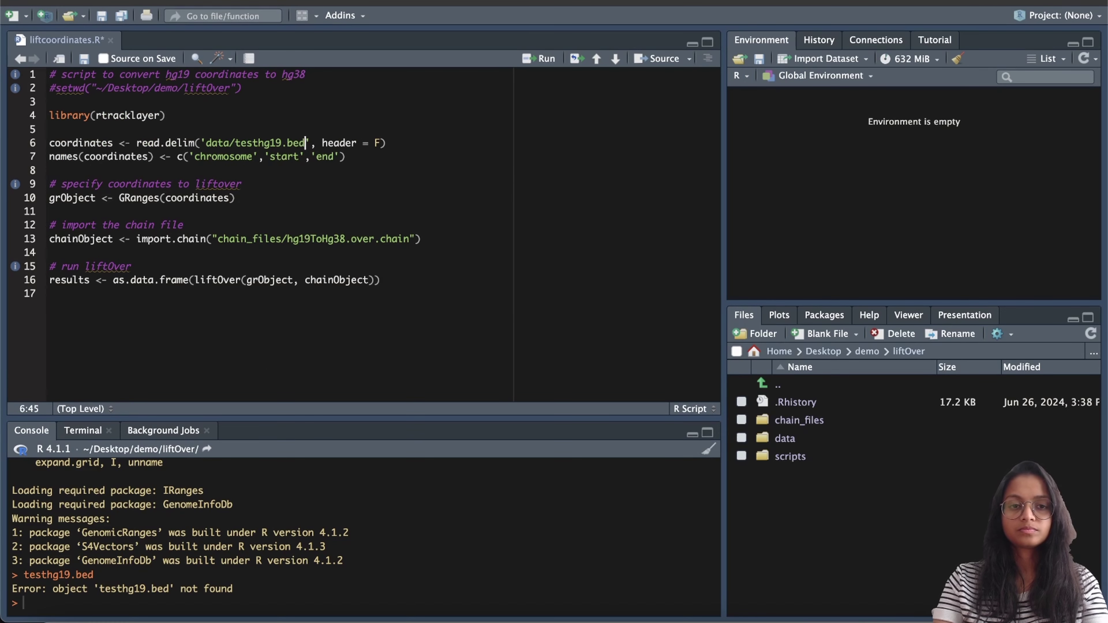
pyautogui.press('super+Return')
pyautogui.keyDown('super'); pyautogui.click(91, 142); pyautogui.keyUp('super')
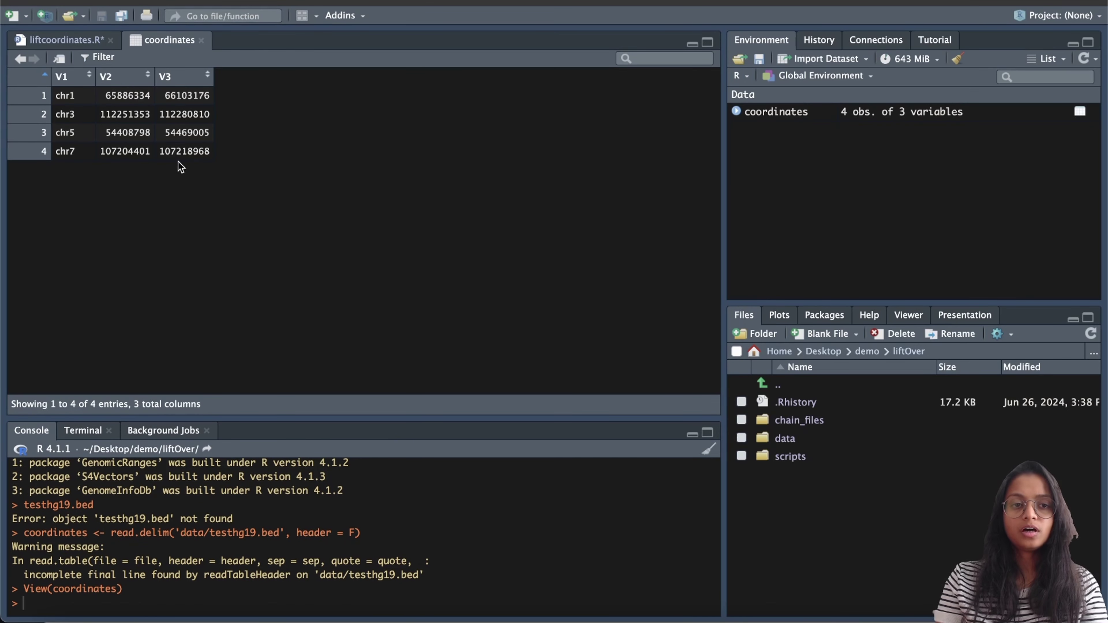
pyautogui.click(82, 41)
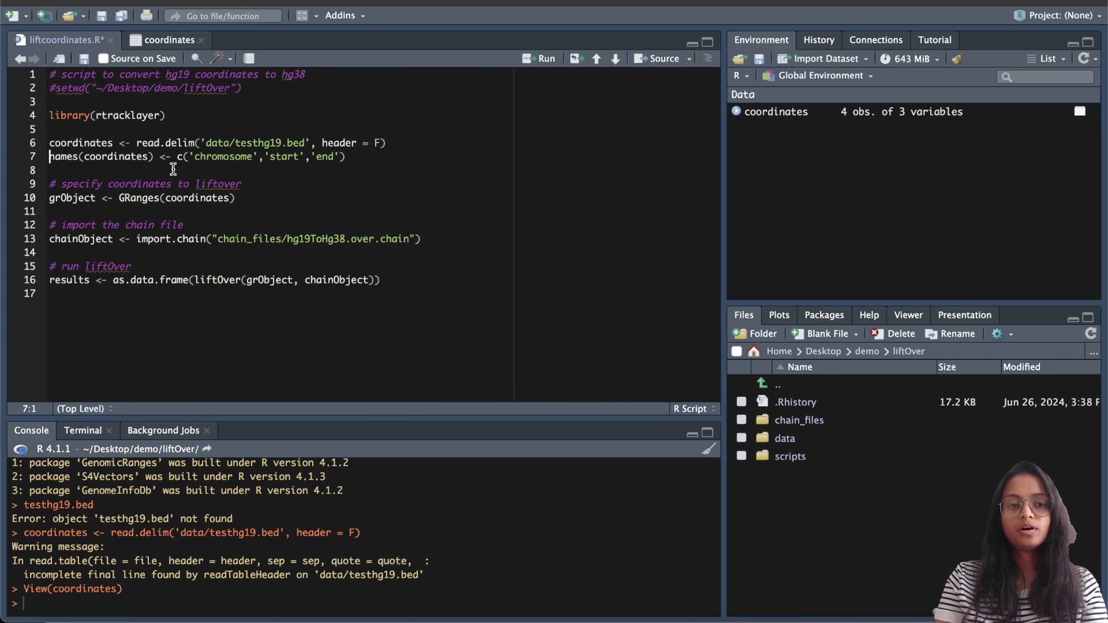
pyautogui.press('super+Return')
pyautogui.click(162, 39)
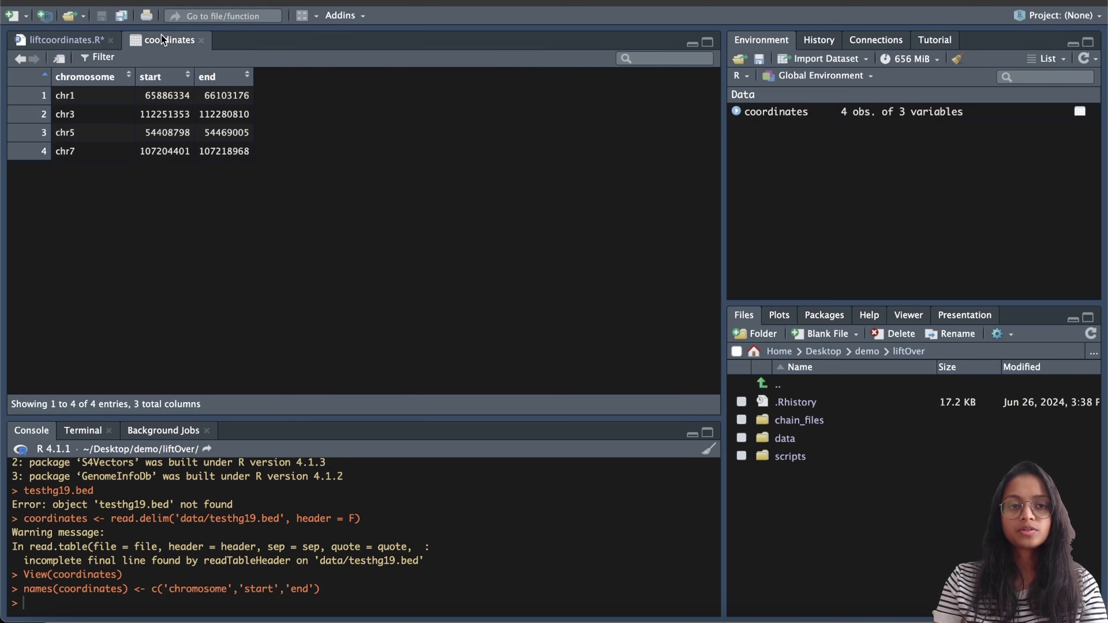
pyautogui.click(88, 41)
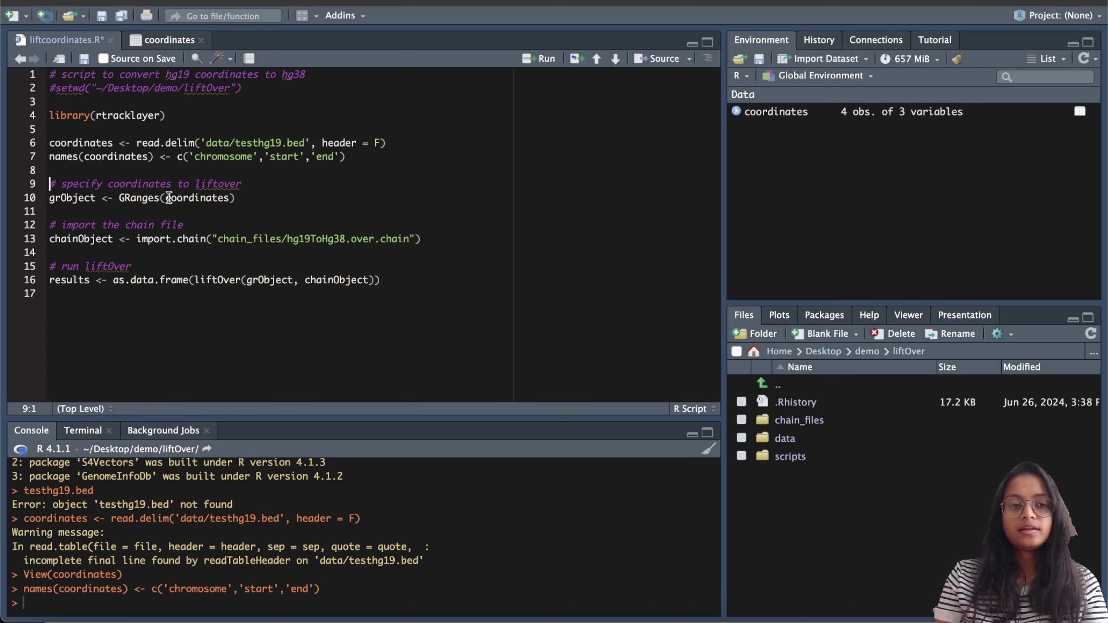
# Build the GRanges object grObject from coordinates by running line 10.
pyautogui.doubleClick(68, 137)
pyautogui.doubleClick(146, 196)
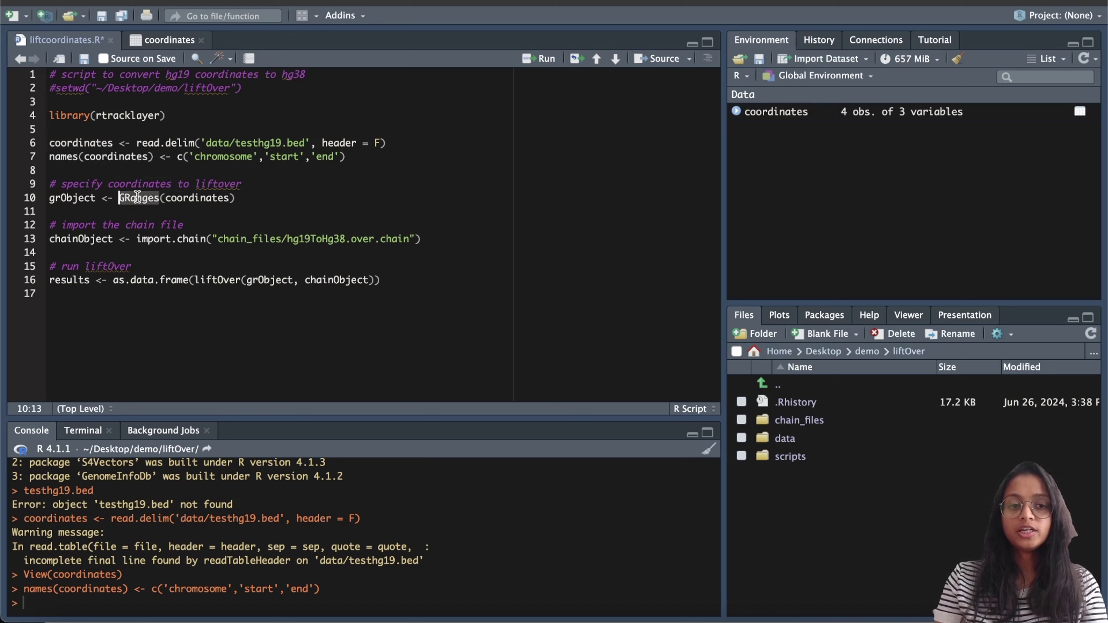
pyautogui.click(195, 196)
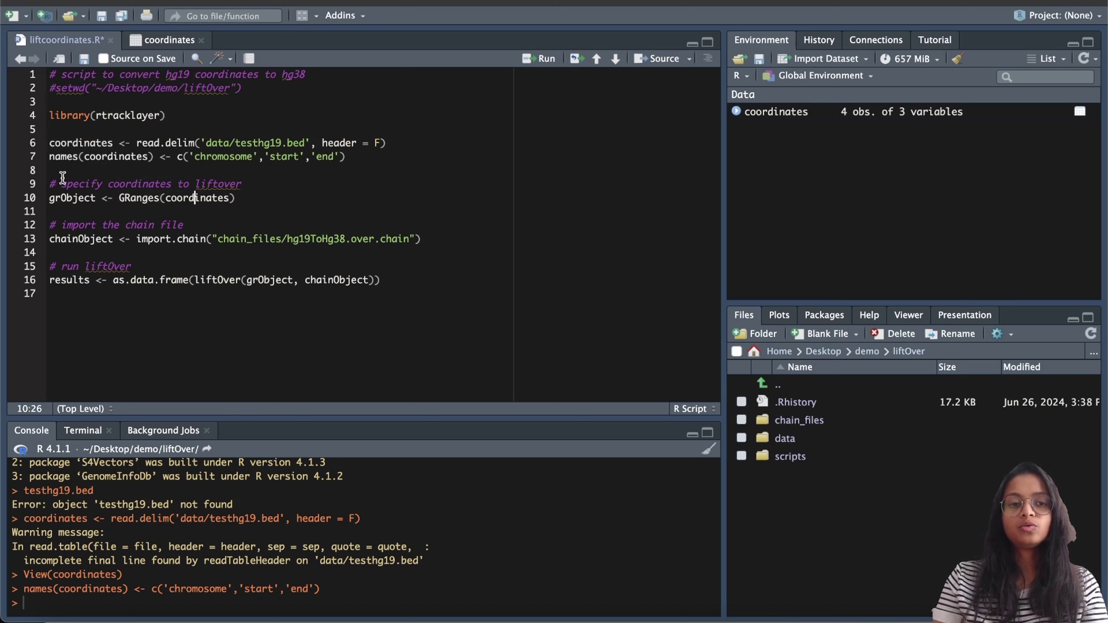
pyautogui.click(66, 144)
pyautogui.click(132, 43)
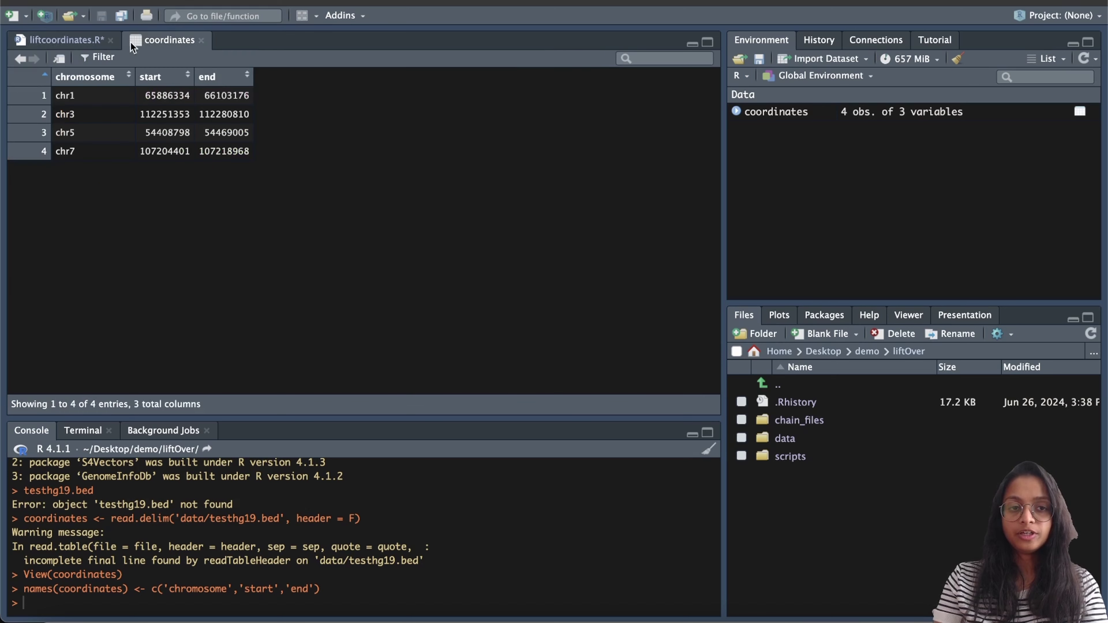
pyautogui.click(65, 40)
pyautogui.click(172, 197)
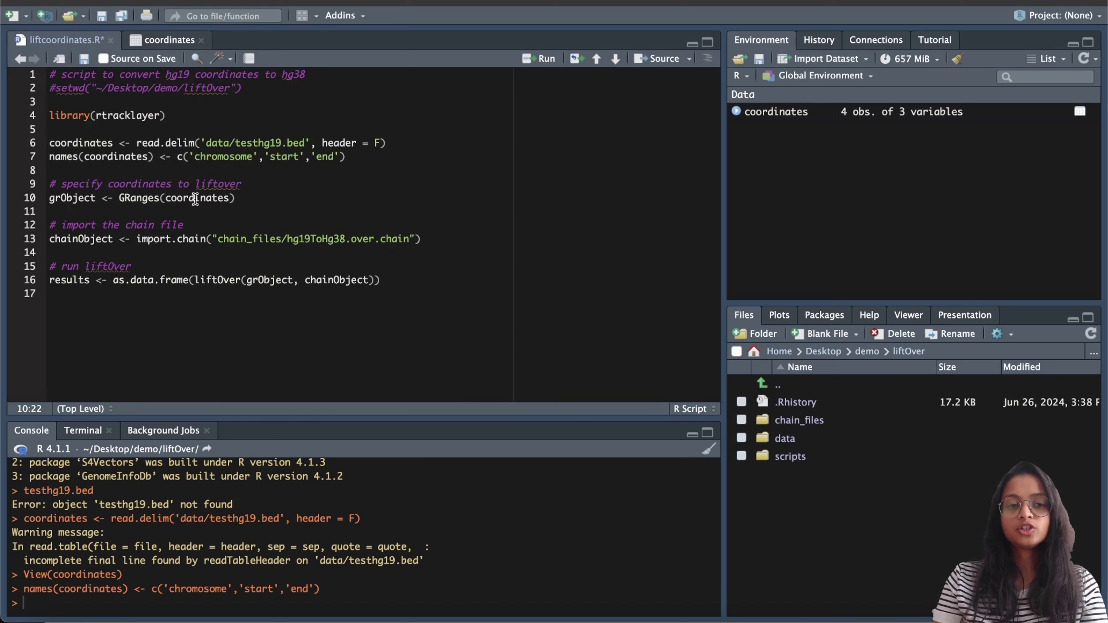
pyautogui.hotkey('ctrl', 'Return')
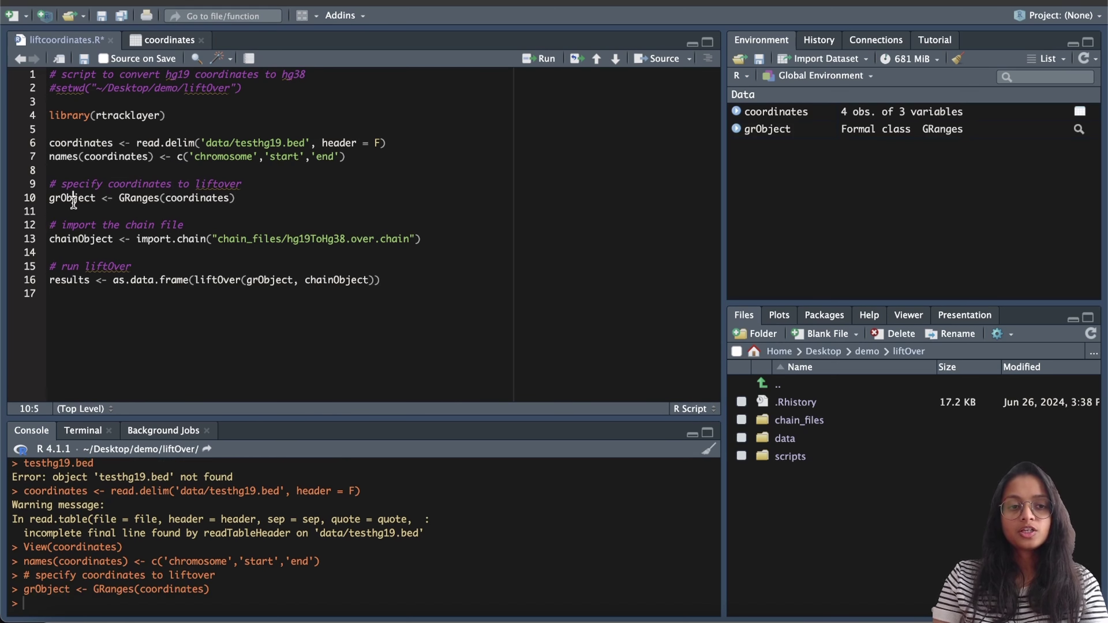
# Print grObject's four chr1/chr3/chr5/chr7 ranges, review the hg19ToHg38.over.chain import line, then switch to Terminal.
pyautogui.doubleClick(73, 199)
pyautogui.hotkey('ctrl', 'Return')
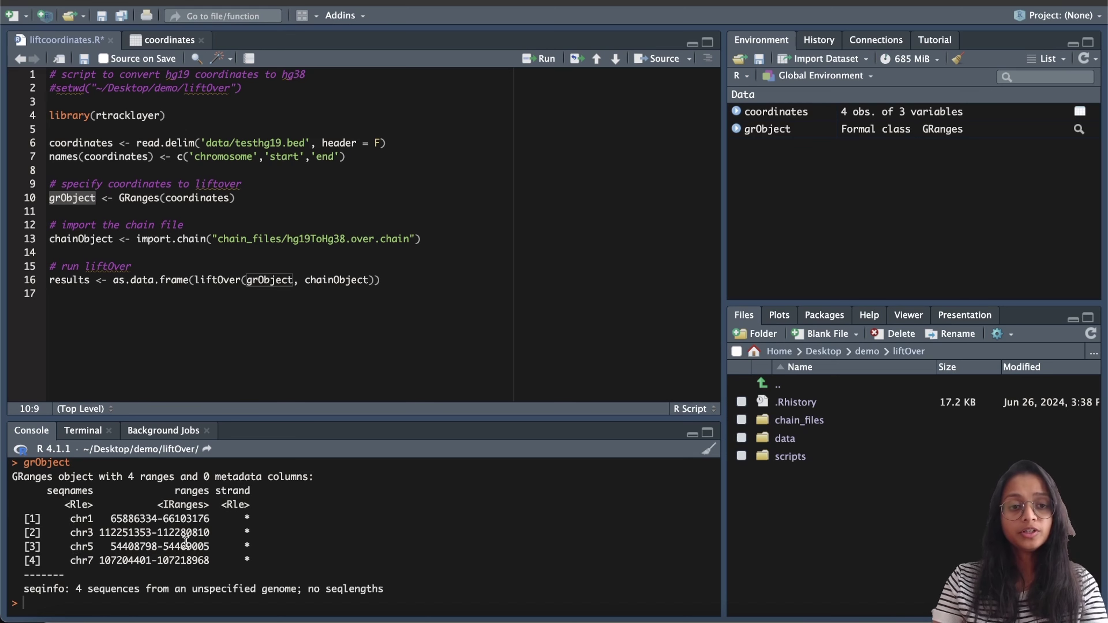
pyautogui.click(211, 255)
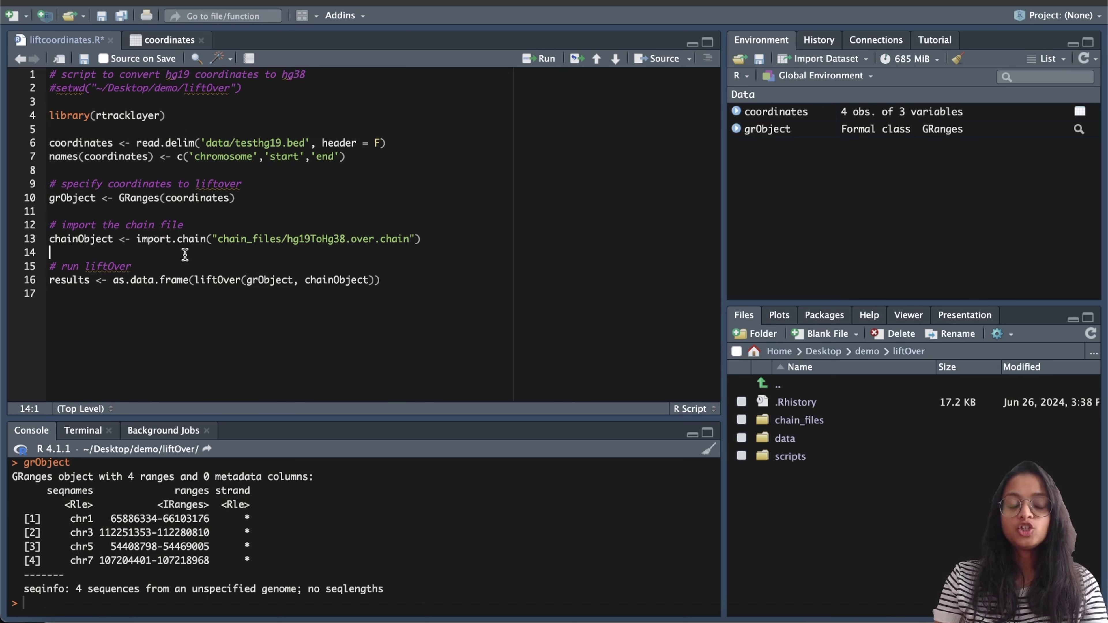
pyautogui.doubleClick(336, 240)
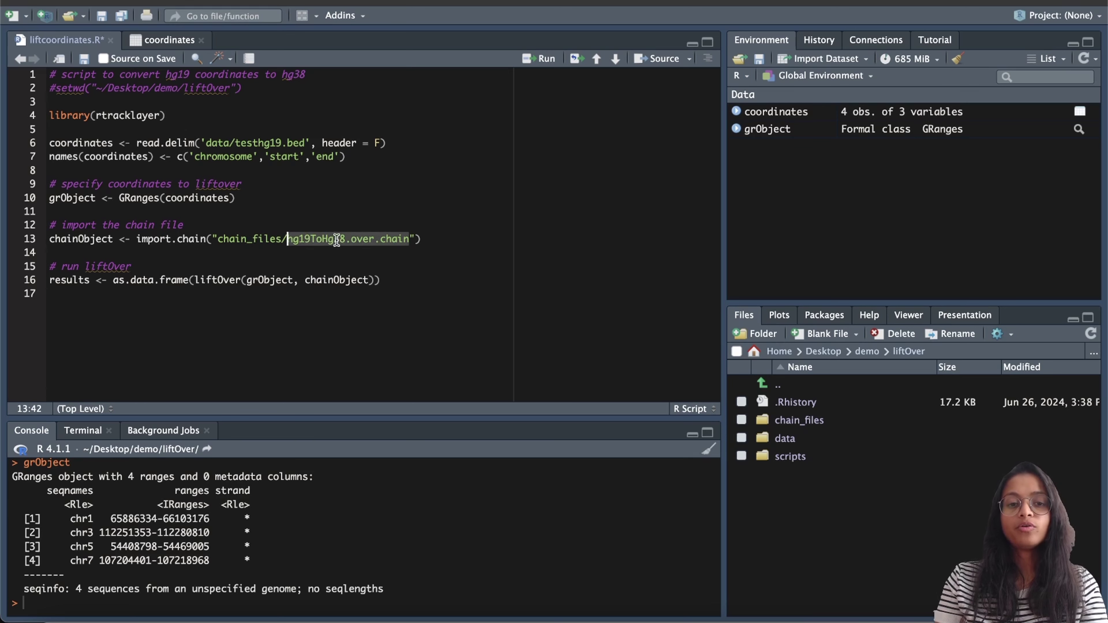
pyautogui.click(410, 270)
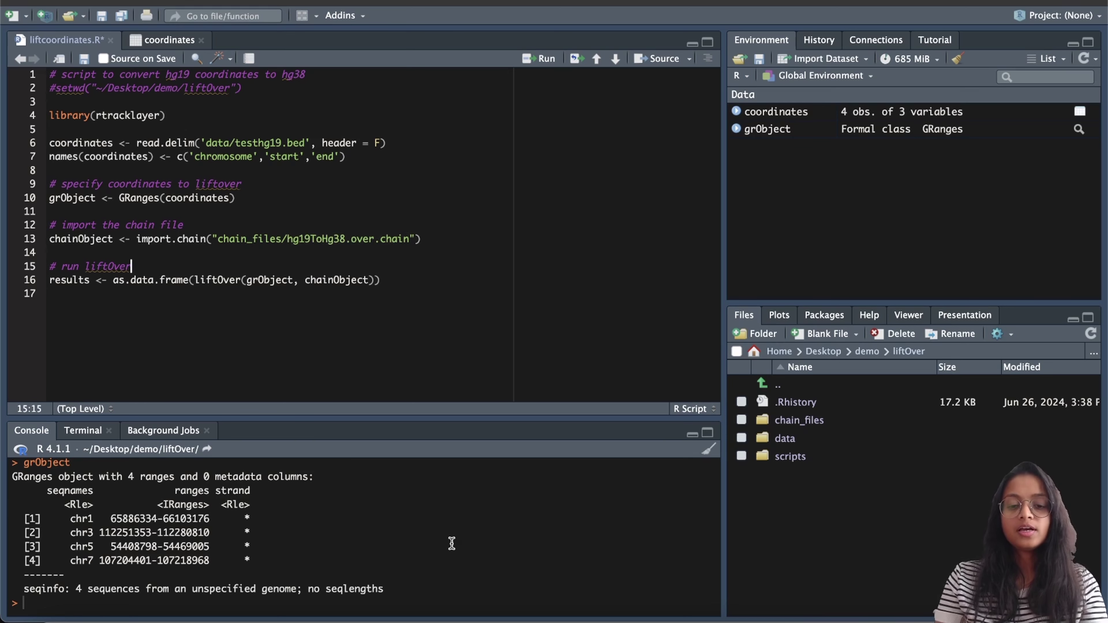
pyautogui.click(478, 606)
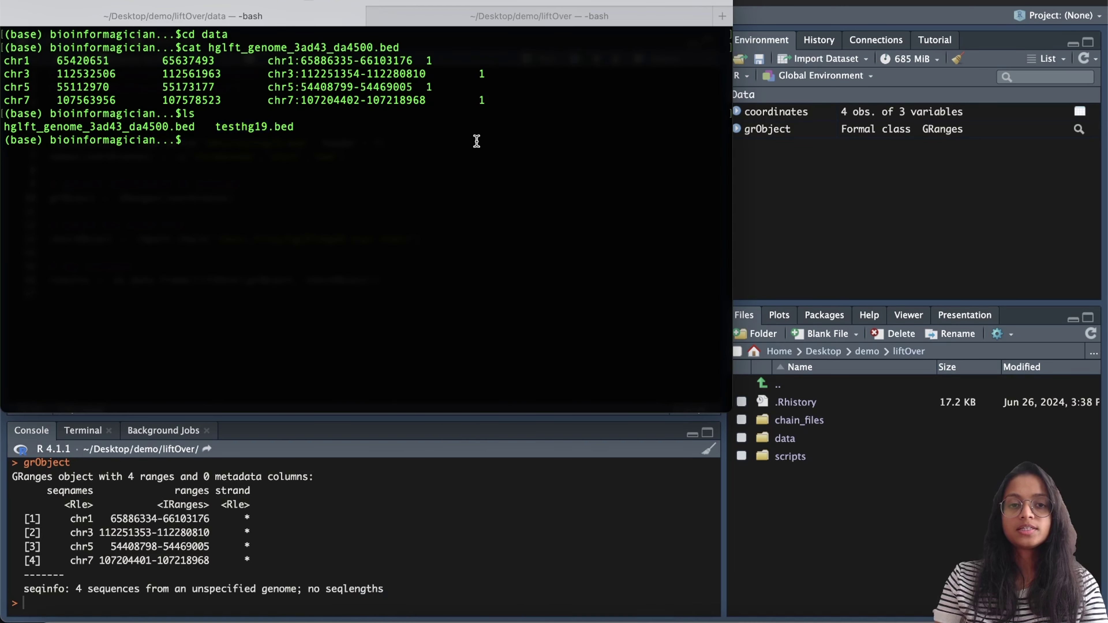
# Move into ../chain_files/ and list it, noting the chain file's .gz extension.
pyautogui.write('cd ../chain_files/')
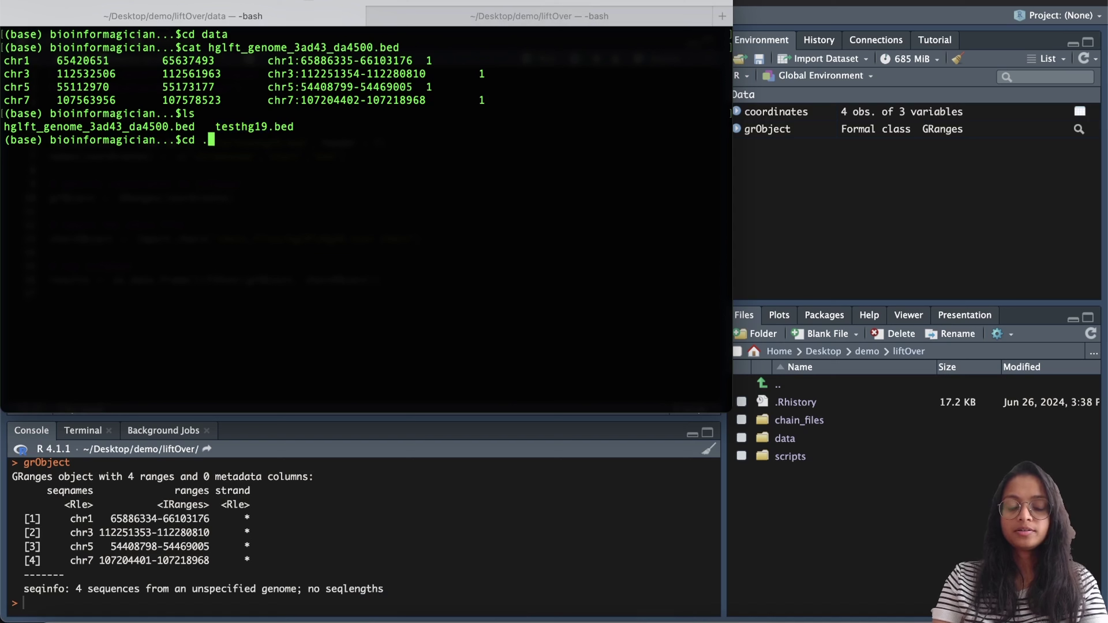
pyautogui.press('Return')
pyautogui.write('ls')
pyautogui.press('Return')
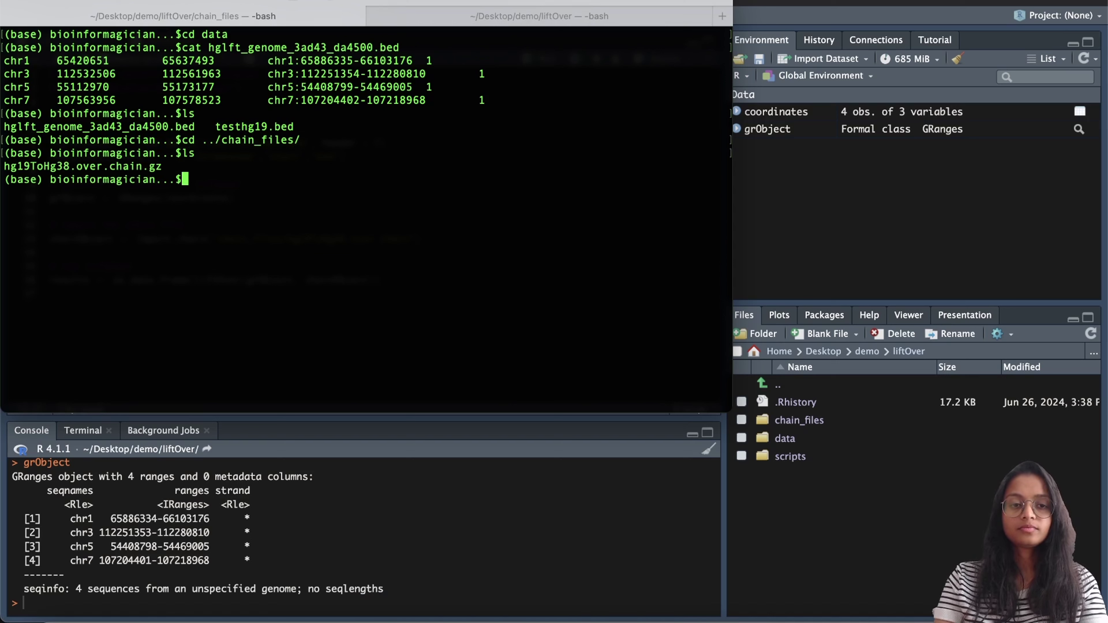
pyautogui.moveTo(163, 166); pyautogui.dragTo(143, 164)
pyautogui.click(225, 240)
# Decompress hg19ToHg38.over.chain.gz with gunzip, confirm hg19ToHg38.over.chain with ls, and return to RStudio.
pyautogui.write('gunzi')
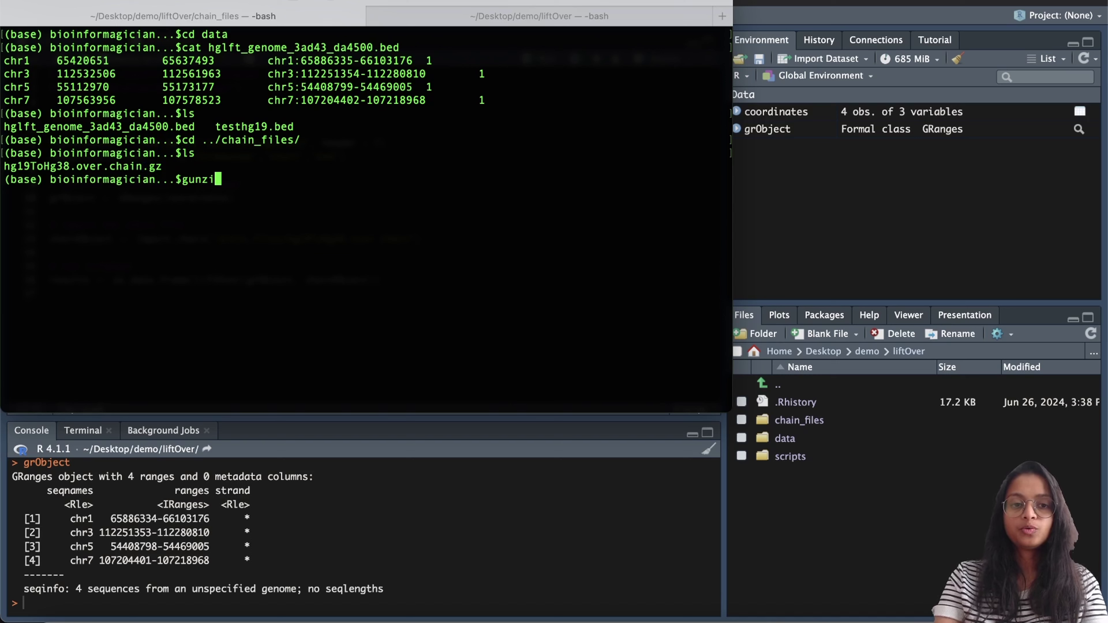
pyautogui.write('p hg1')
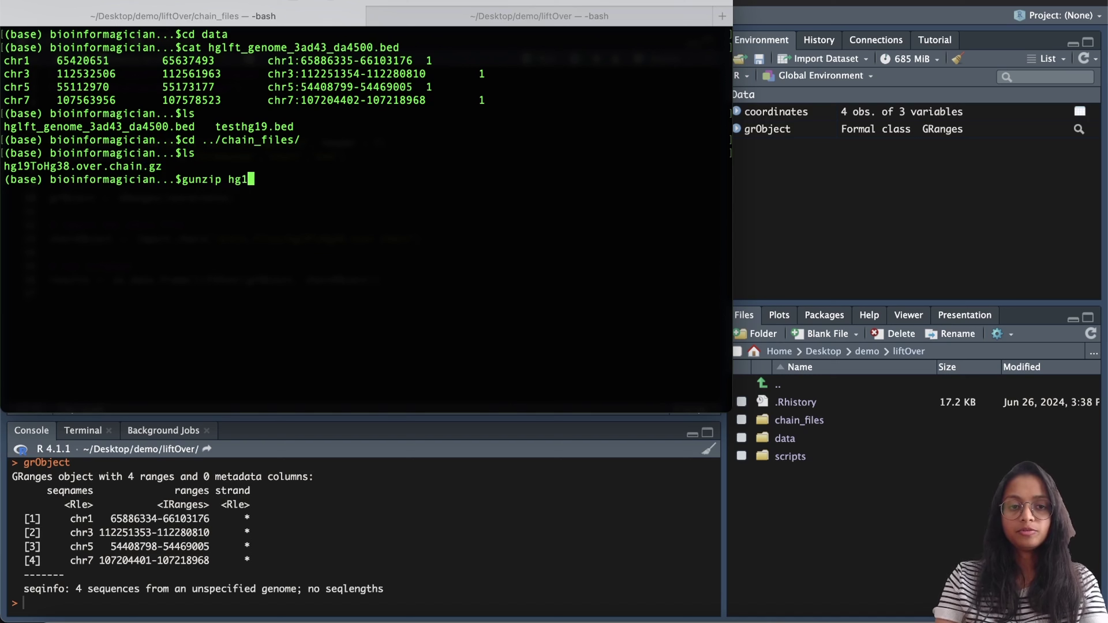
pyautogui.press('Tab')
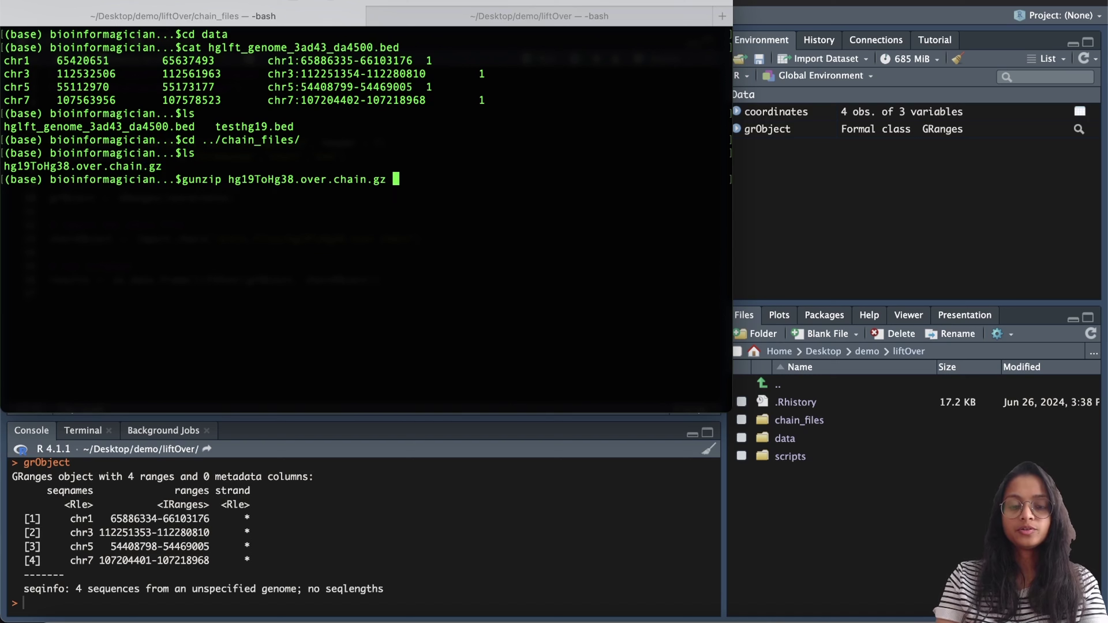
pyautogui.press('Return')
pyautogui.write('ls')
pyautogui.press('Return')
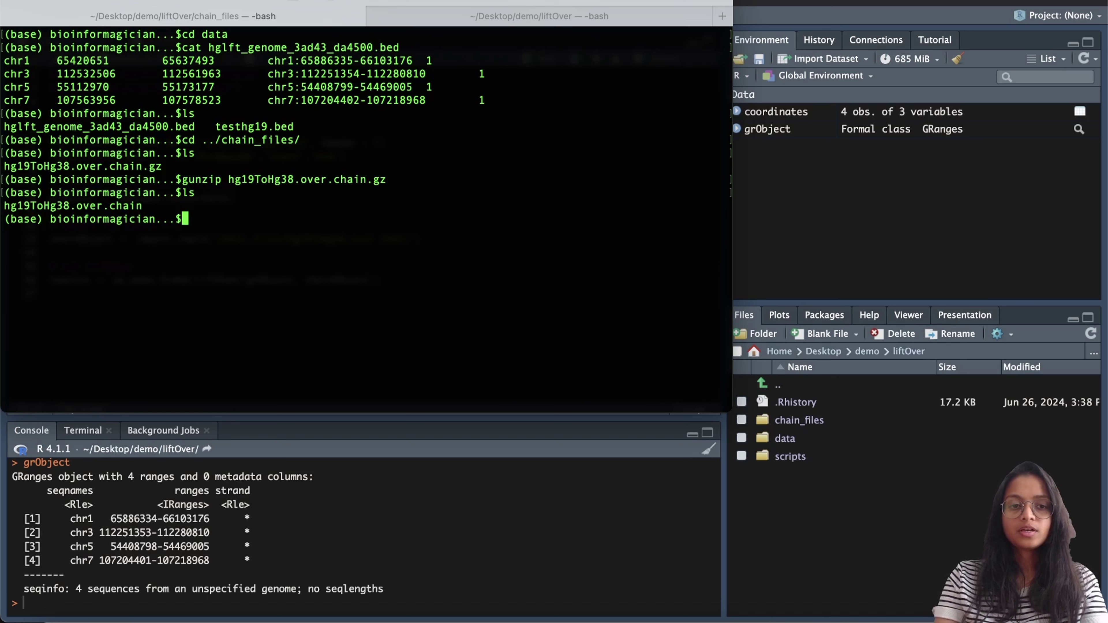
pyautogui.doubleClick(93, 204)
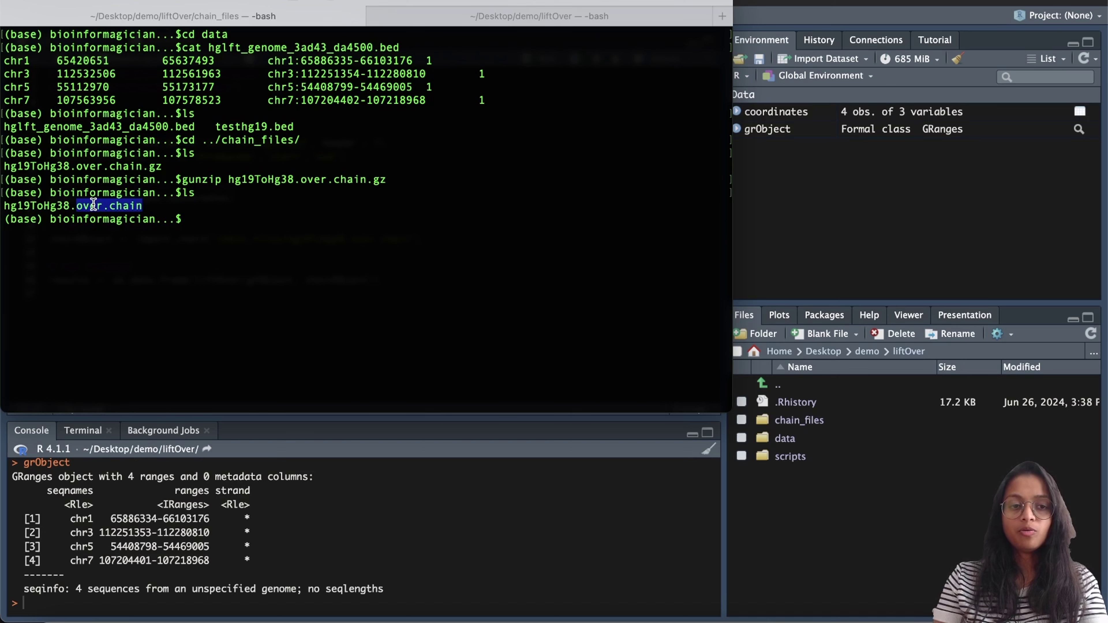
pyautogui.click(294, 475)
# Run line 13 to import chain_files/hg19ToHg38.over.chain into chainObject.
pyautogui.doubleClick(369, 239)
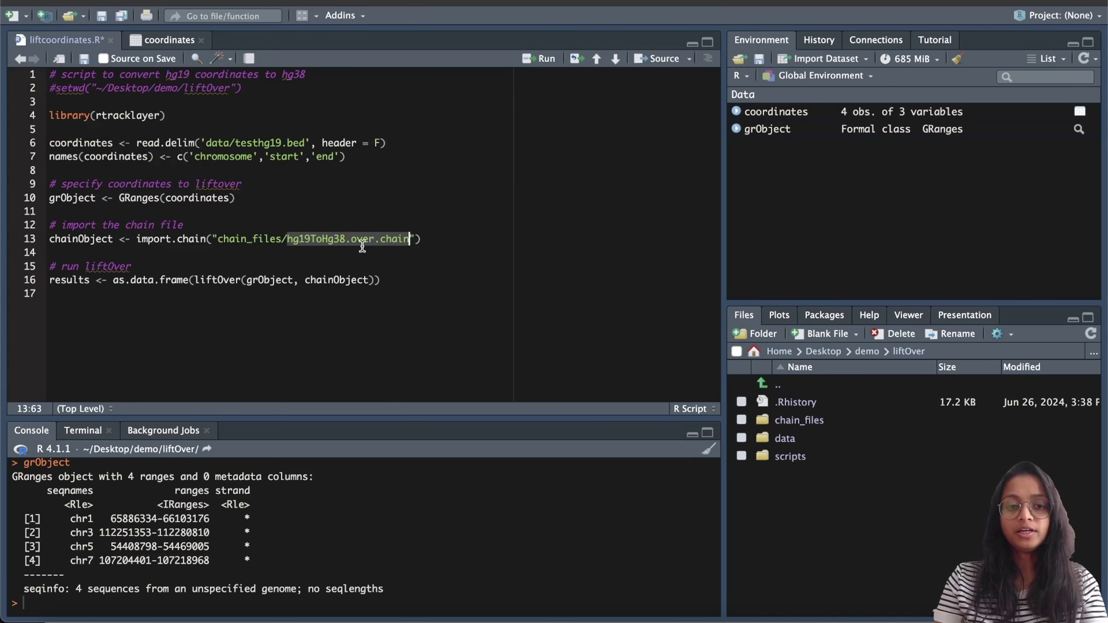
pyautogui.doubleClick(251, 240)
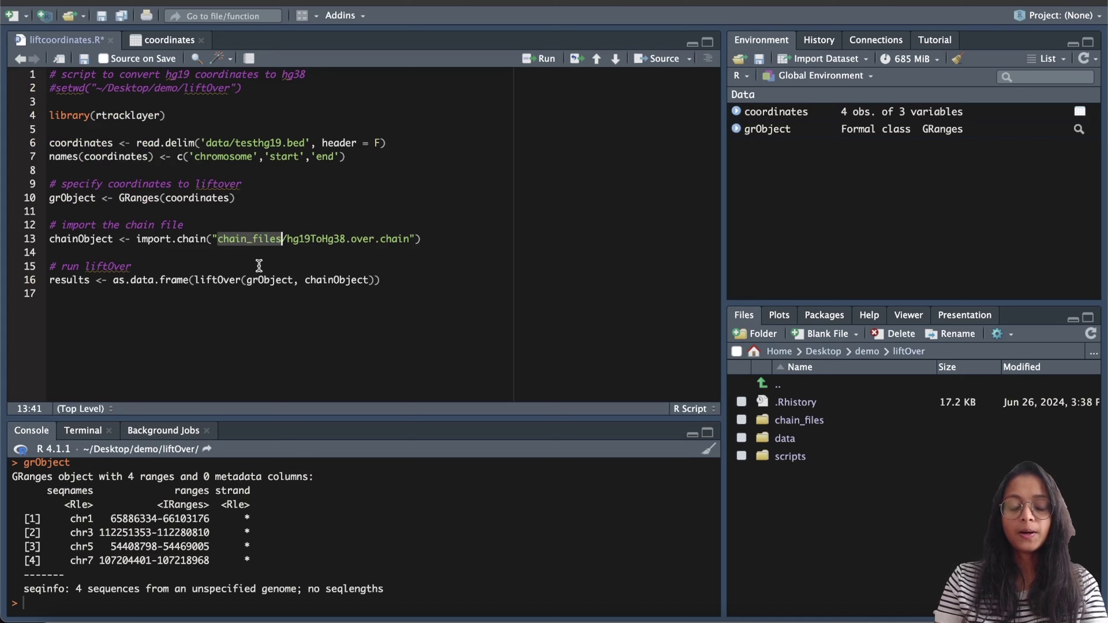
pyautogui.click(256, 257)
pyautogui.click(252, 240)
pyautogui.click(182, 240)
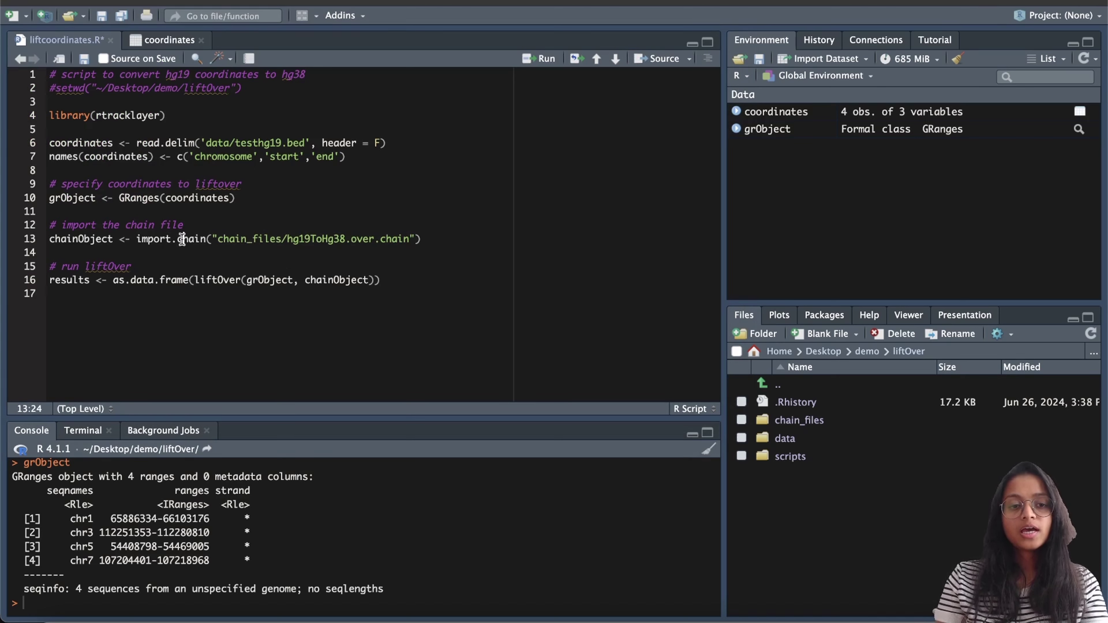
pyautogui.hotkey('ctrl', 'Return')
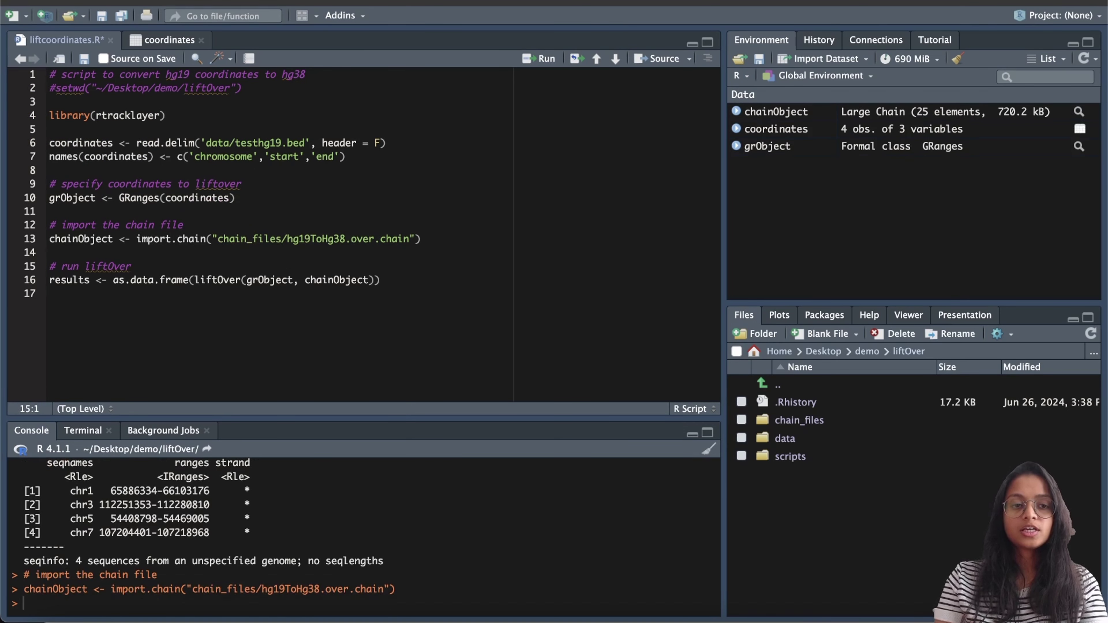
# Print chainObject in the console, showing its 25 chains.
pyautogui.doubleClick(89, 240)
pyautogui.hotkey('ctrl', 'Return')
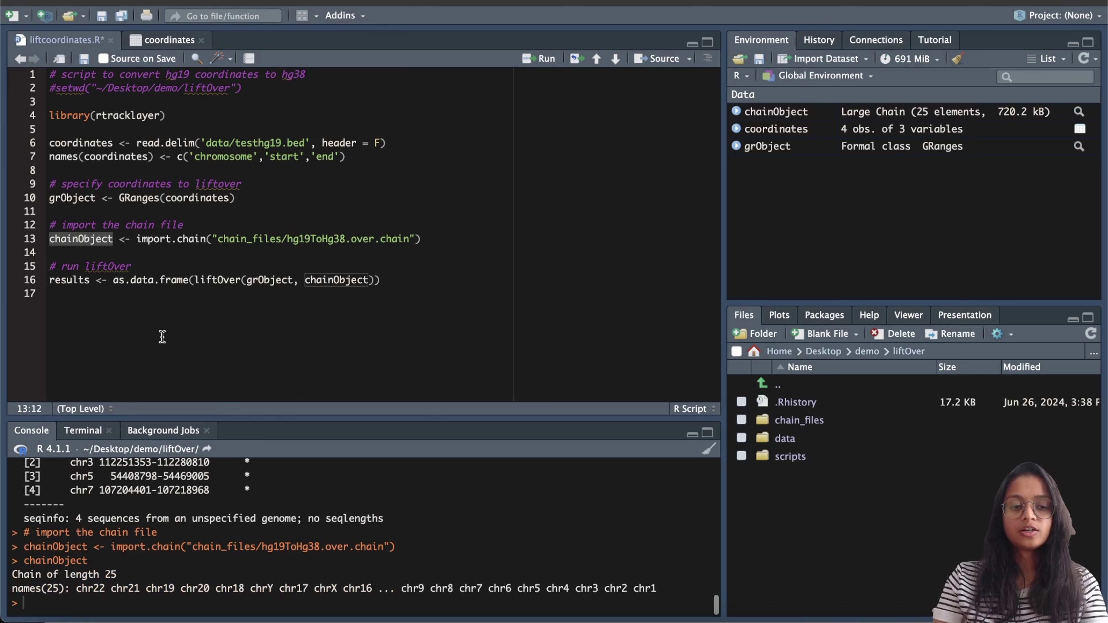
pyautogui.click(220, 303)
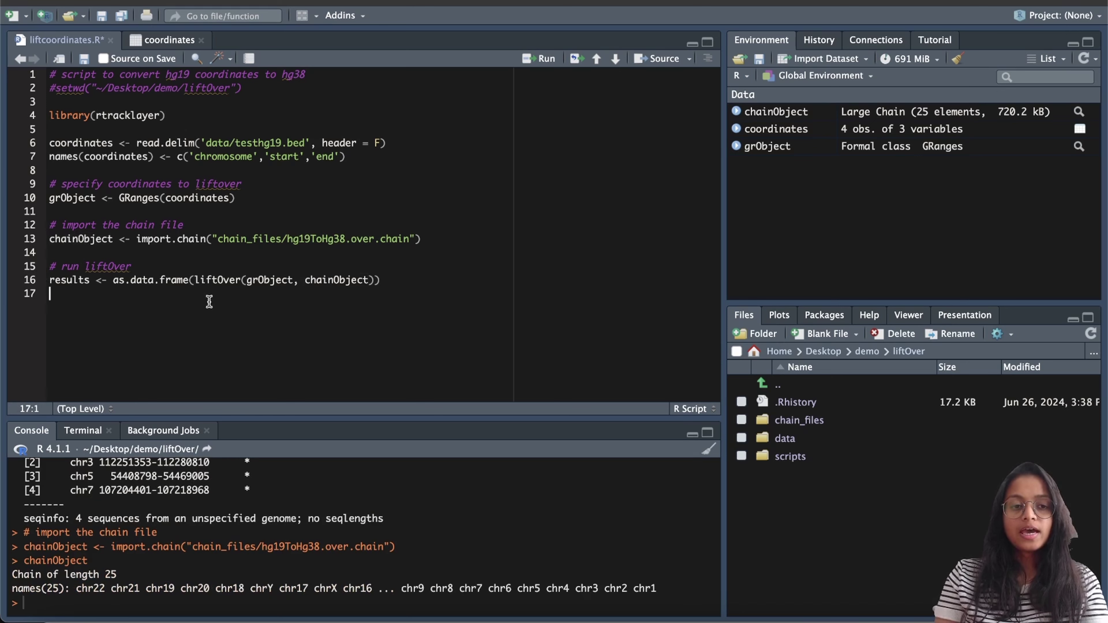
# Examine line 16's liftOver function call and its grObject argument.
pyautogui.doubleClick(220, 279)
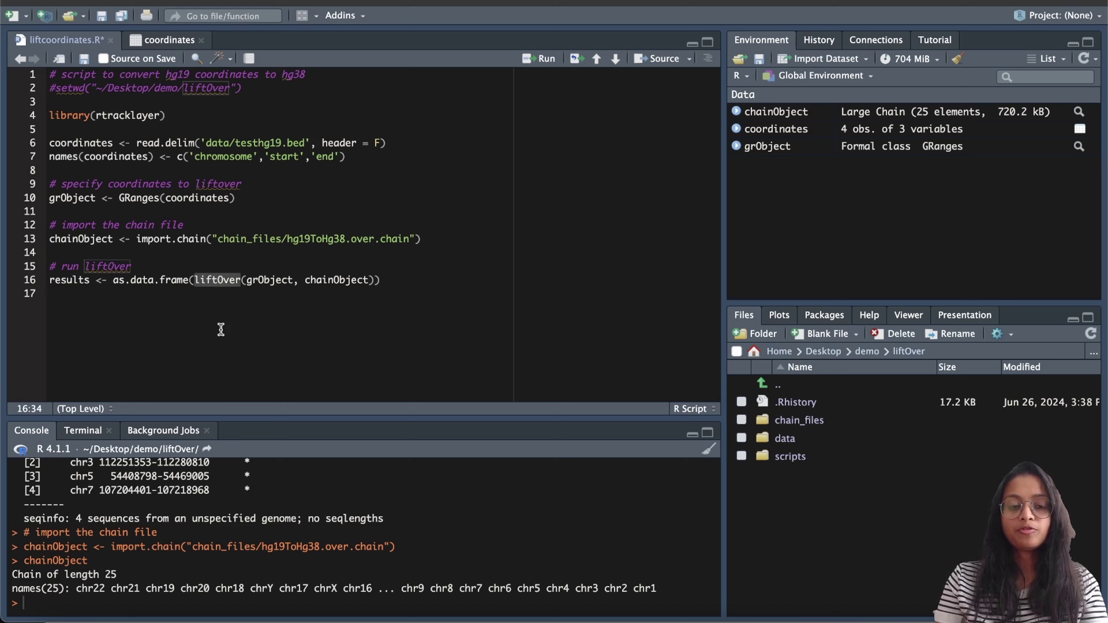
pyautogui.click(220, 330)
pyautogui.doubleClick(221, 278)
pyautogui.click(223, 293)
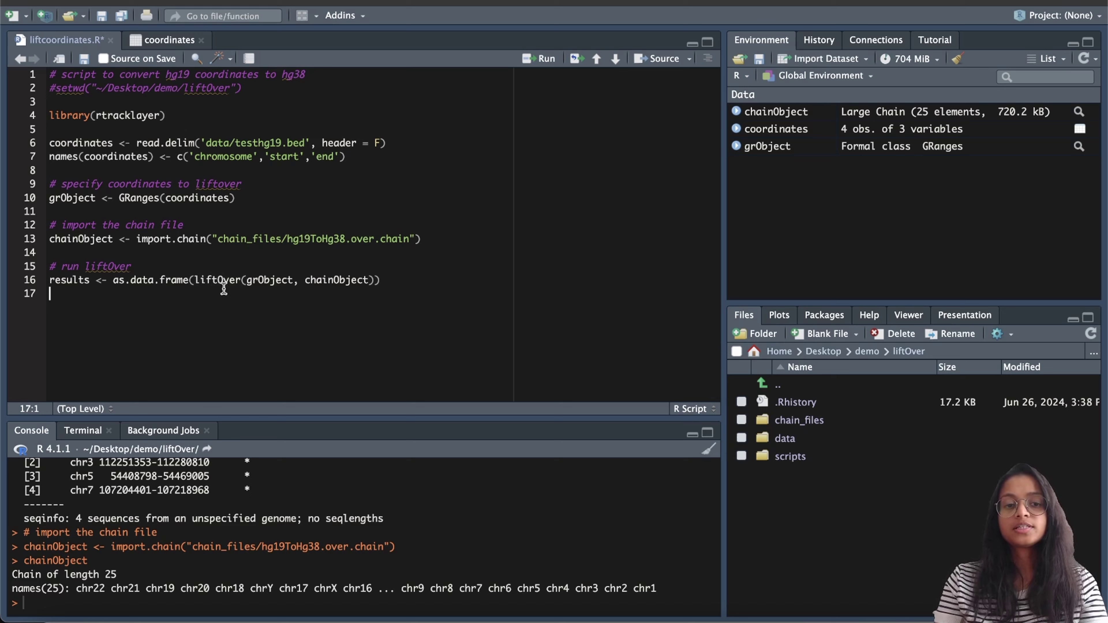
pyautogui.doubleClick(221, 278)
pyautogui.click(253, 297)
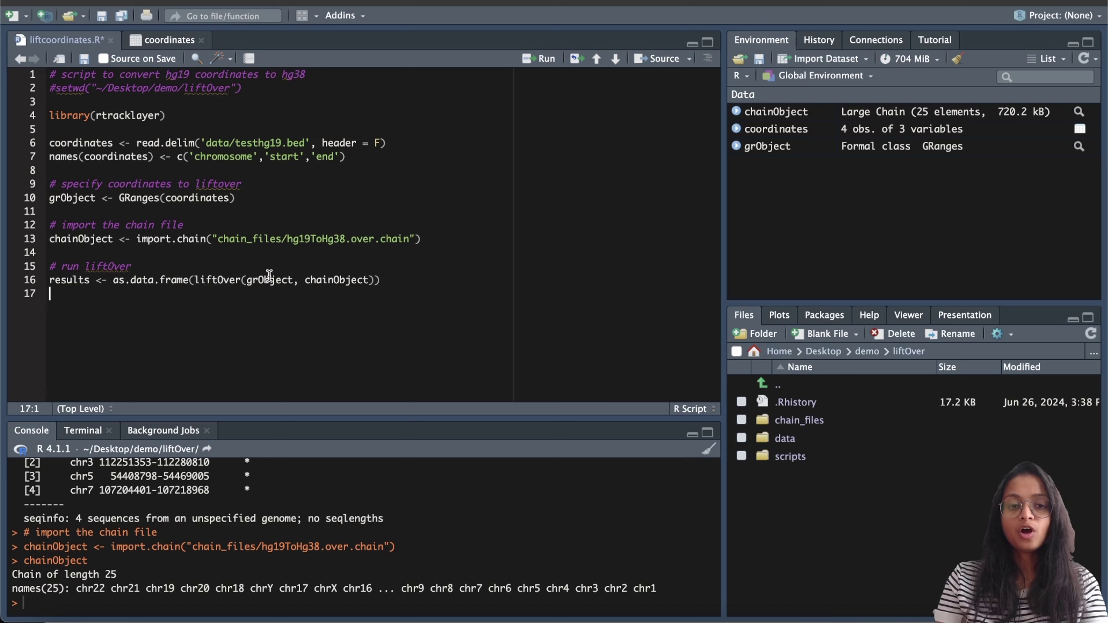
pyautogui.click(268, 280)
pyautogui.doubleClick(268, 279)
pyautogui.click(292, 305)
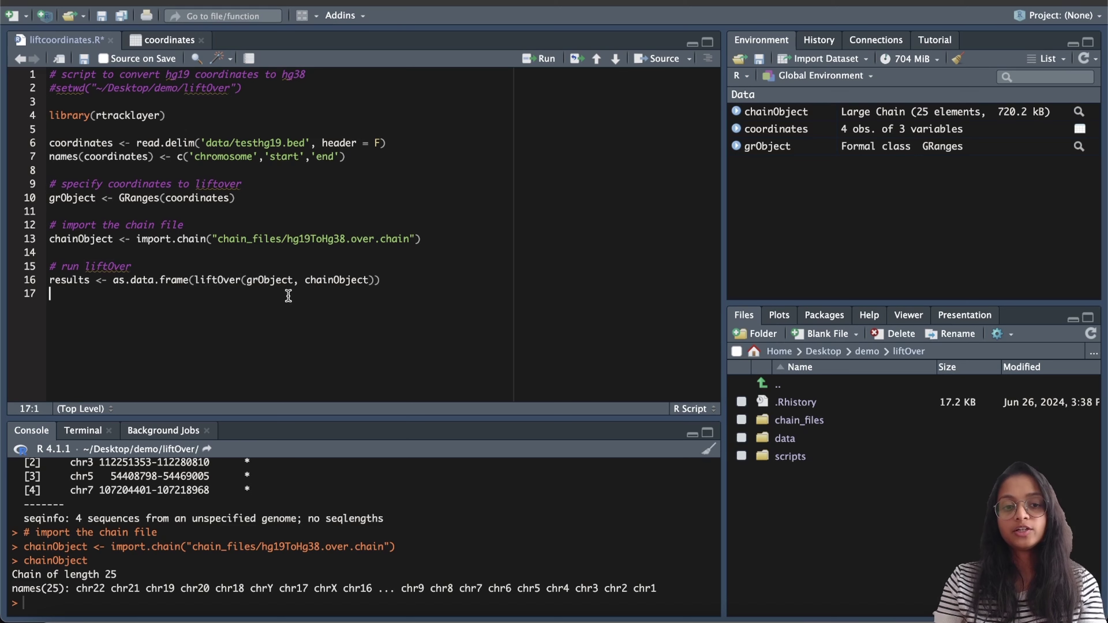
pyautogui.click(276, 279)
pyautogui.doubleClick(276, 279)
pyautogui.click(297, 304)
# Examine the chainObject argument and as.data.frame wrapper, then run line 16 to create results (4 obs. of 7 variables).
pyautogui.click(333, 280)
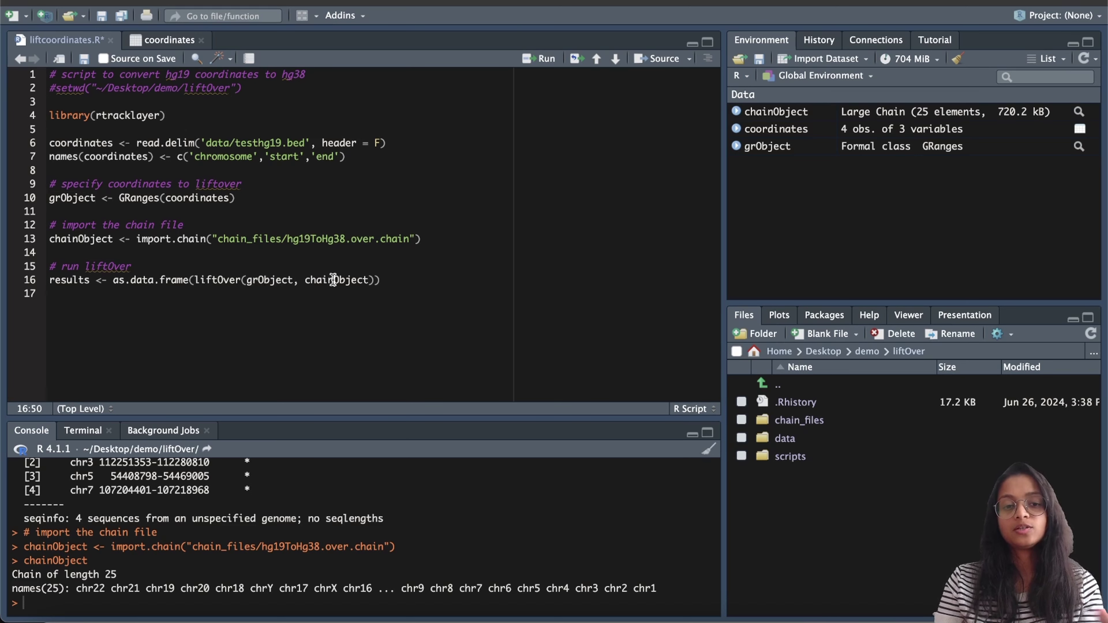
pyautogui.doubleClick(333, 280)
pyautogui.click(328, 307)
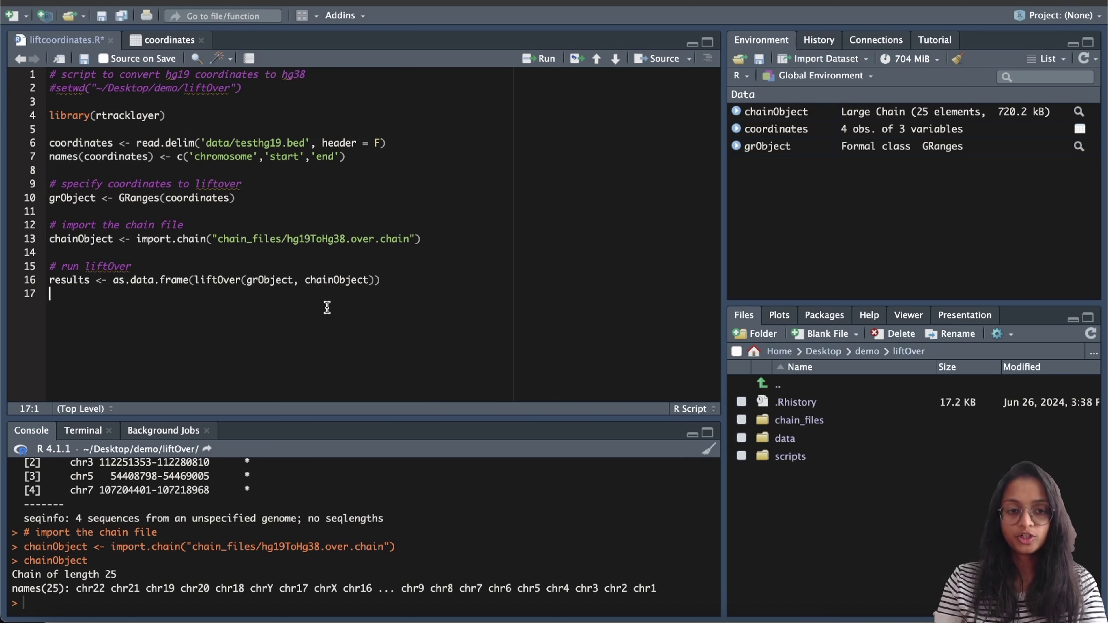
pyautogui.click(263, 280)
pyautogui.doubleClick(263, 280)
pyautogui.click(333, 280)
pyautogui.doubleClick(333, 280)
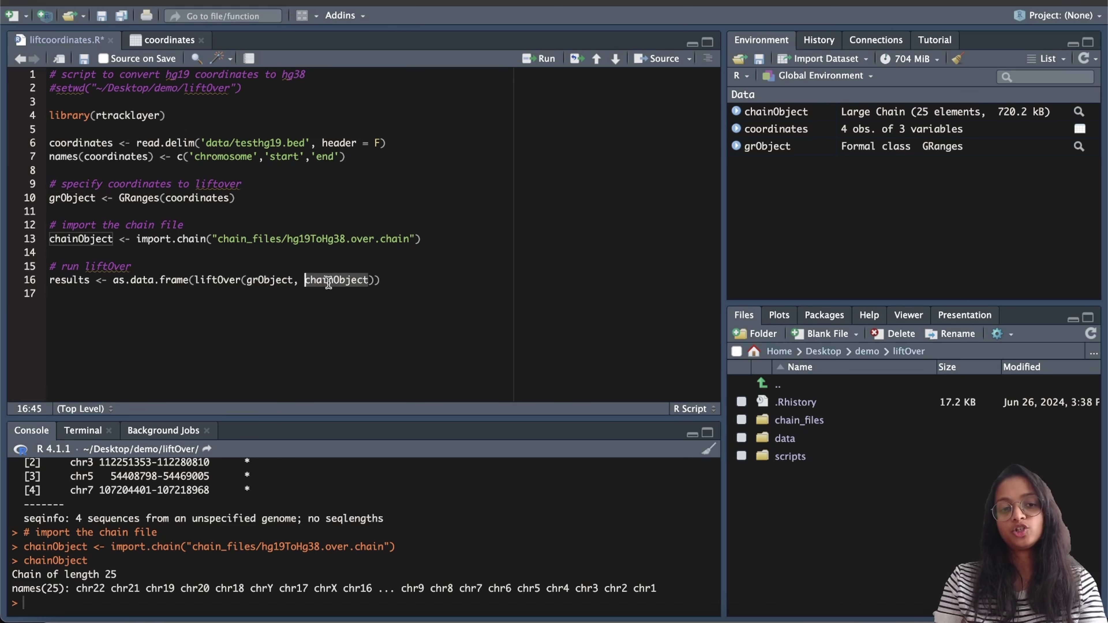
pyautogui.doubleClick(229, 280)
pyautogui.click(272, 319)
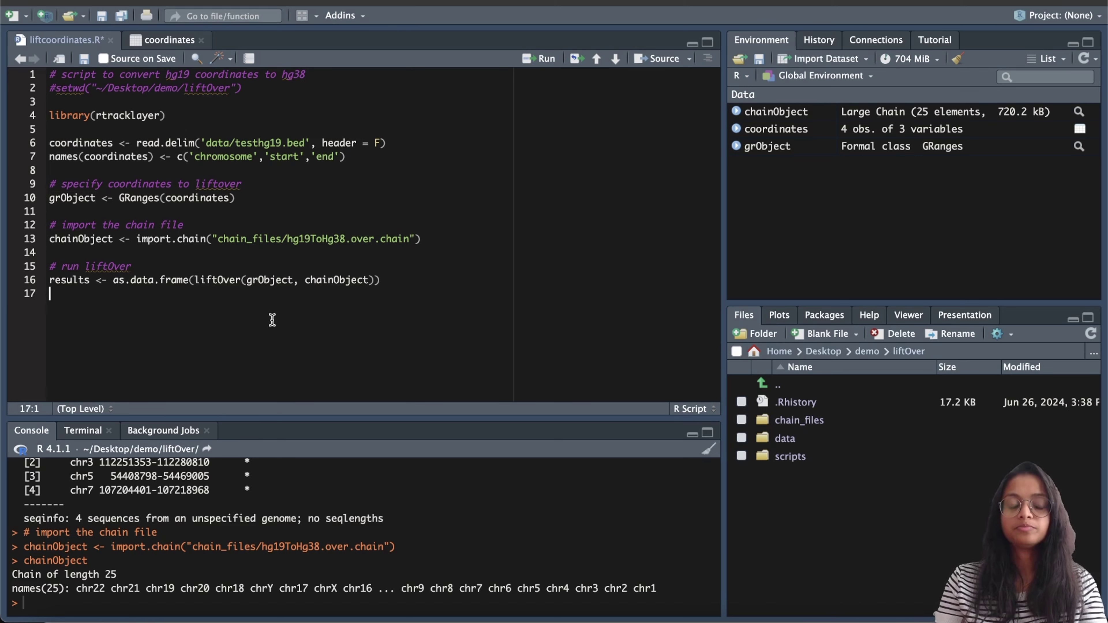
pyautogui.moveTo(189, 280); pyautogui.dragTo(109, 280)
pyautogui.click(55, 280)
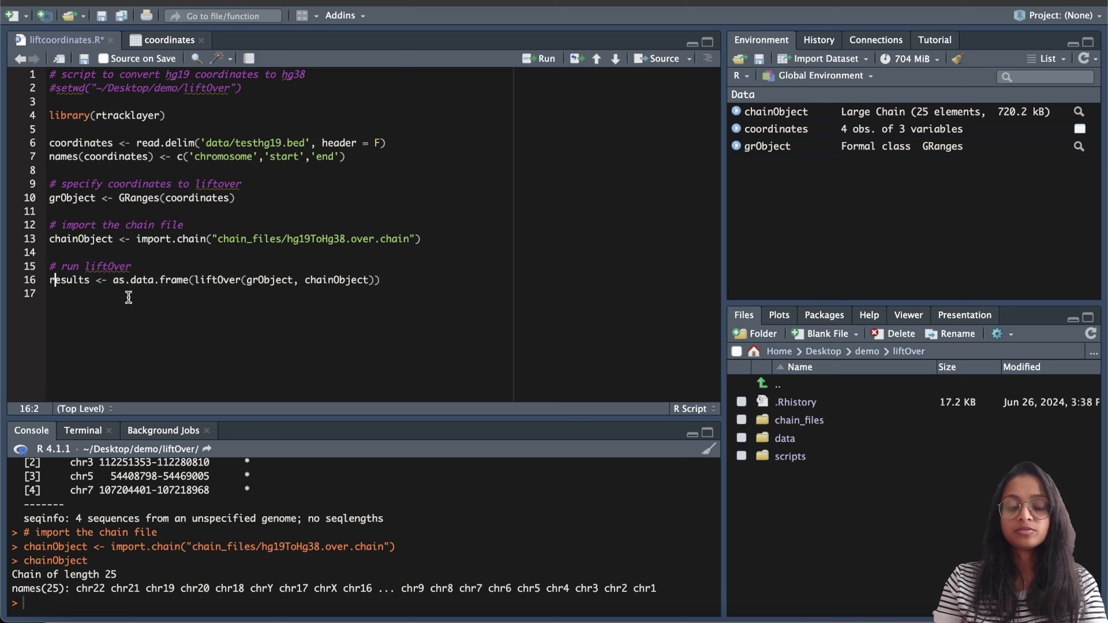
pyautogui.click(159, 280)
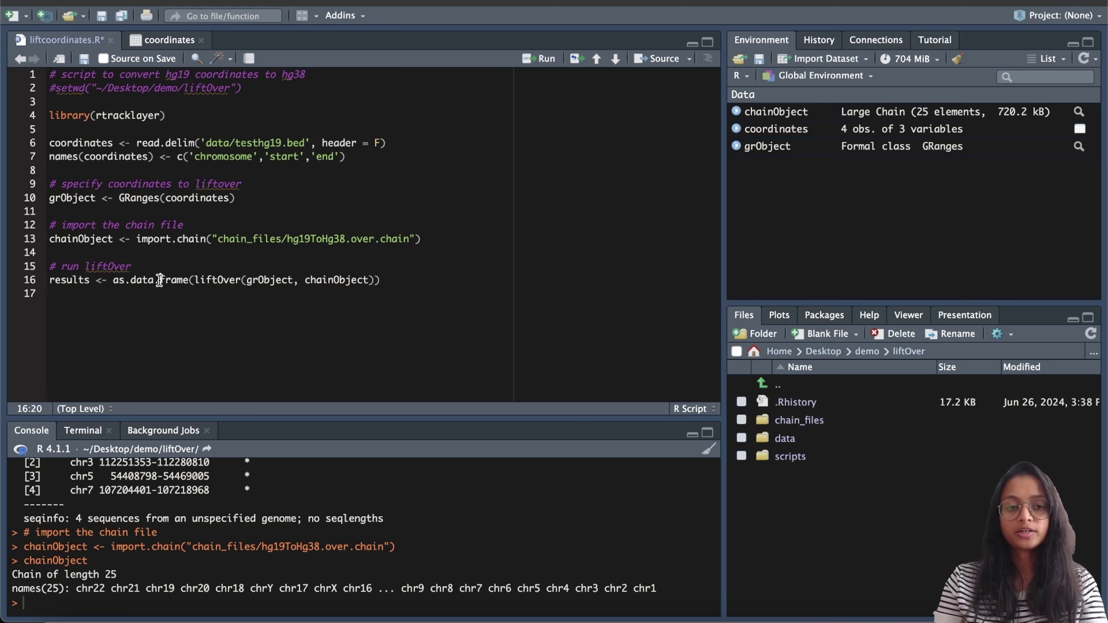
pyautogui.hotkey('ctrl', 'Return')
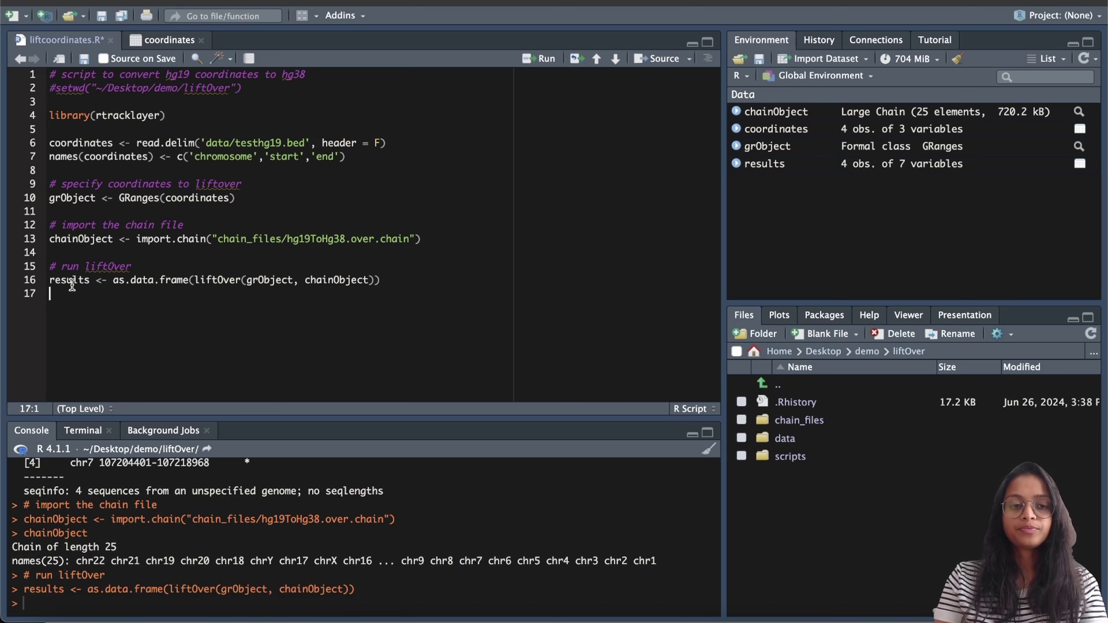
# View the results table's lifted hg38 ranges, e.g. chr1 65420651–65637493, comparing against the original coordinates table.
pyautogui.click(762, 165)
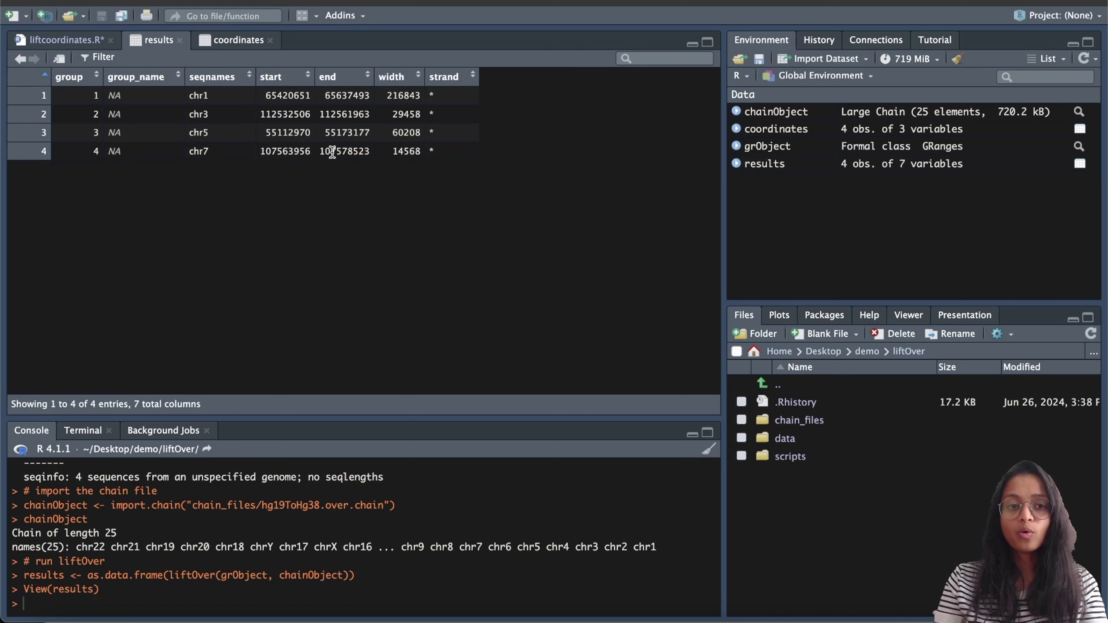
pyautogui.click(236, 40)
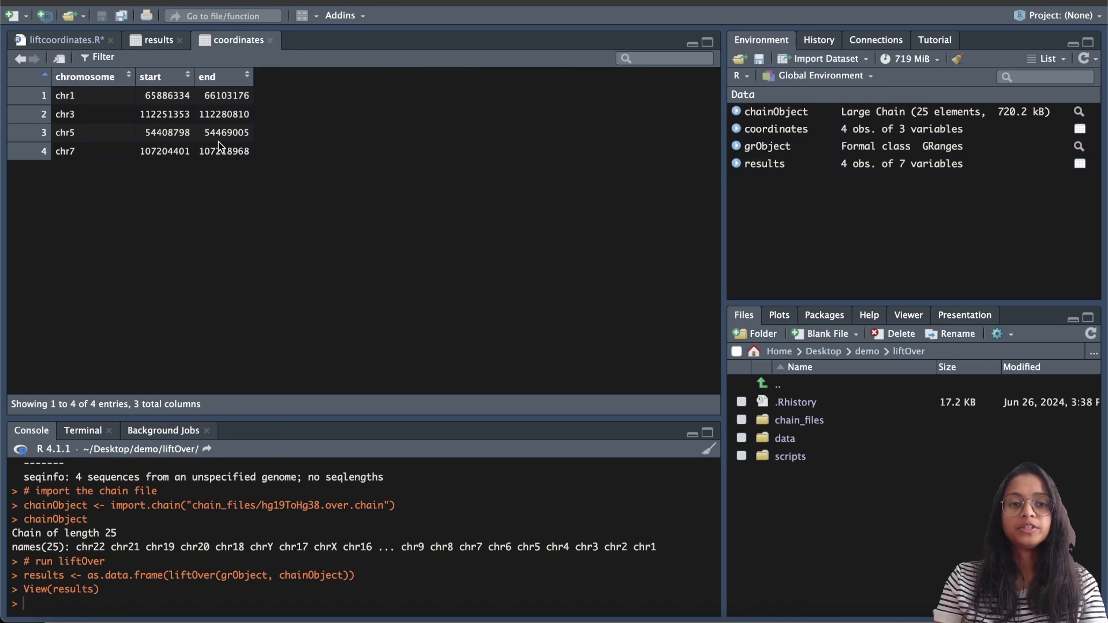
pyautogui.click(154, 39)
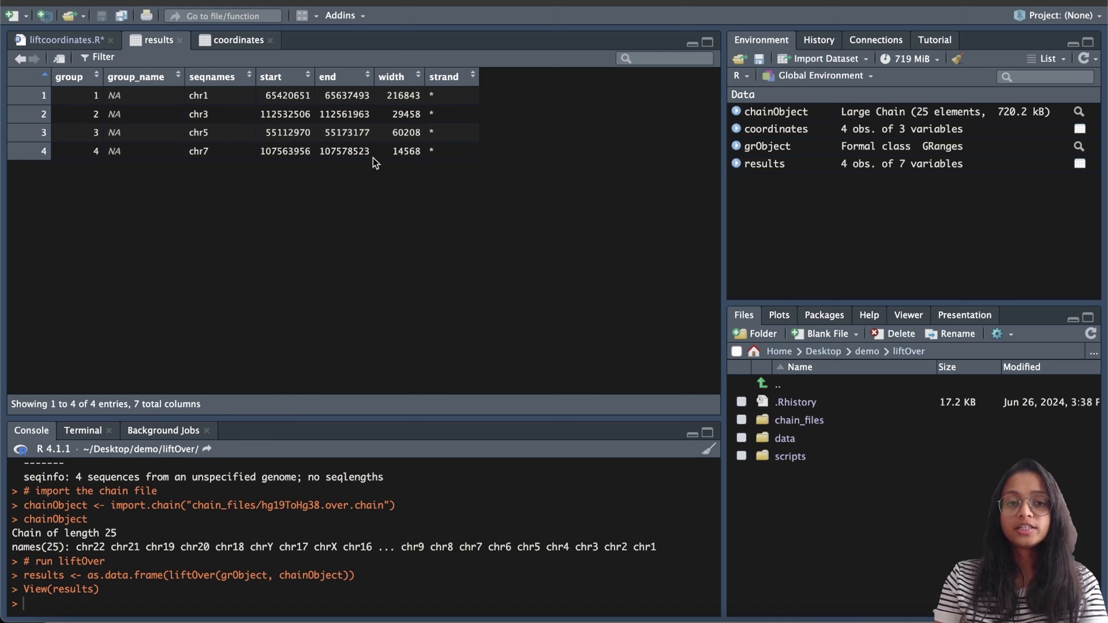
pyautogui.moveTo(188, 95); pyautogui.dragTo(392, 153)
pyautogui.click(390, 204)
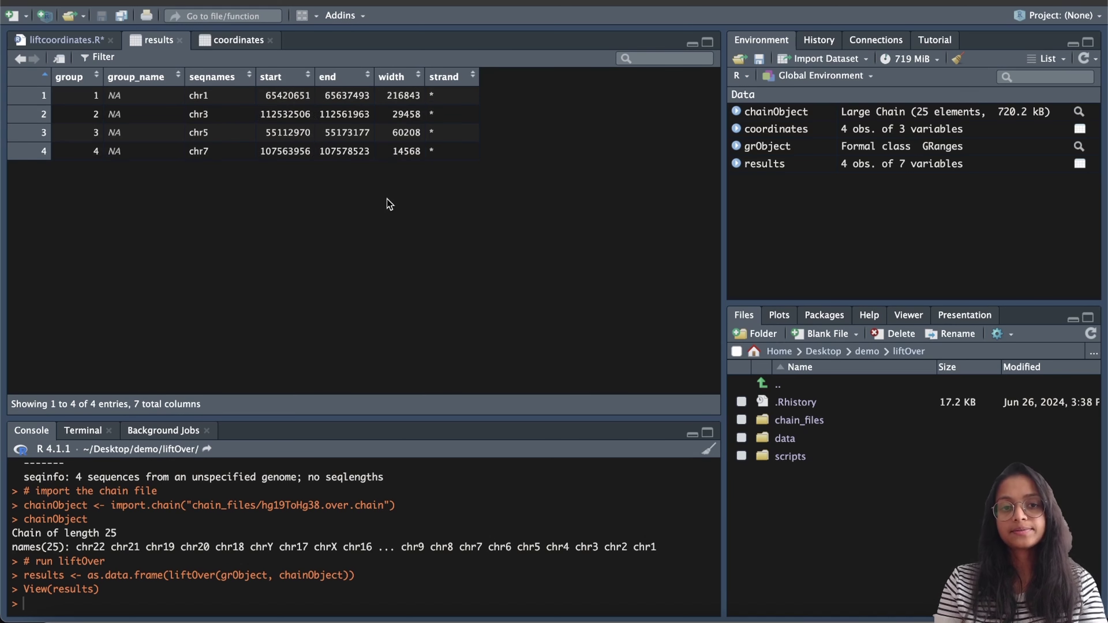